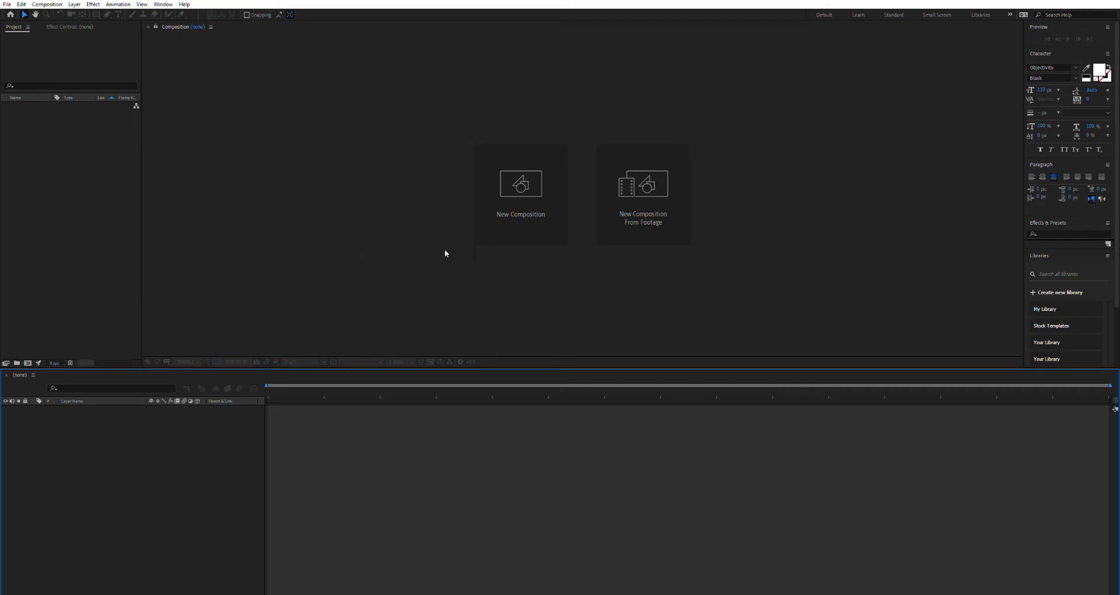
# Create a new 1920 x 1080 composition and add a full-frame dark gray solid as the background
pyautogui.click(503, 215)
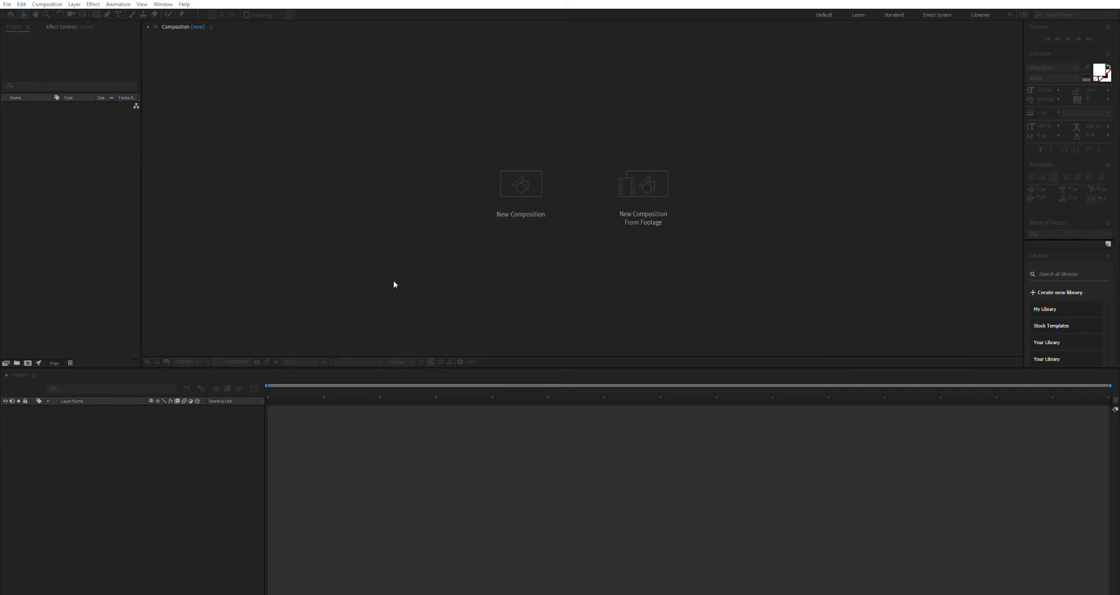
pyautogui.click(385, 341)
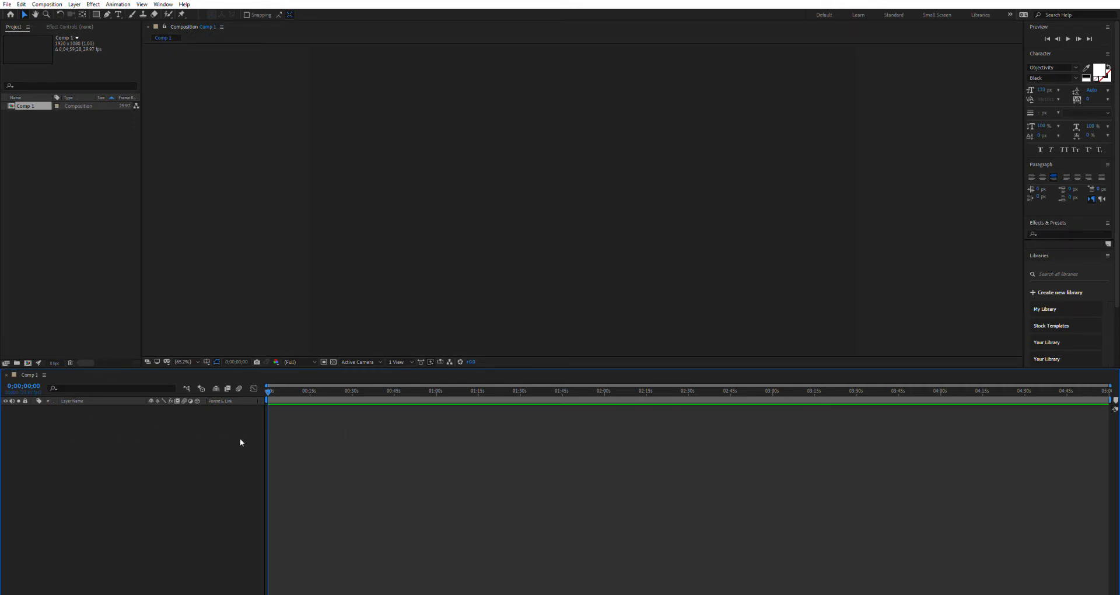
pyautogui.hotkey('ctrl', 'y')
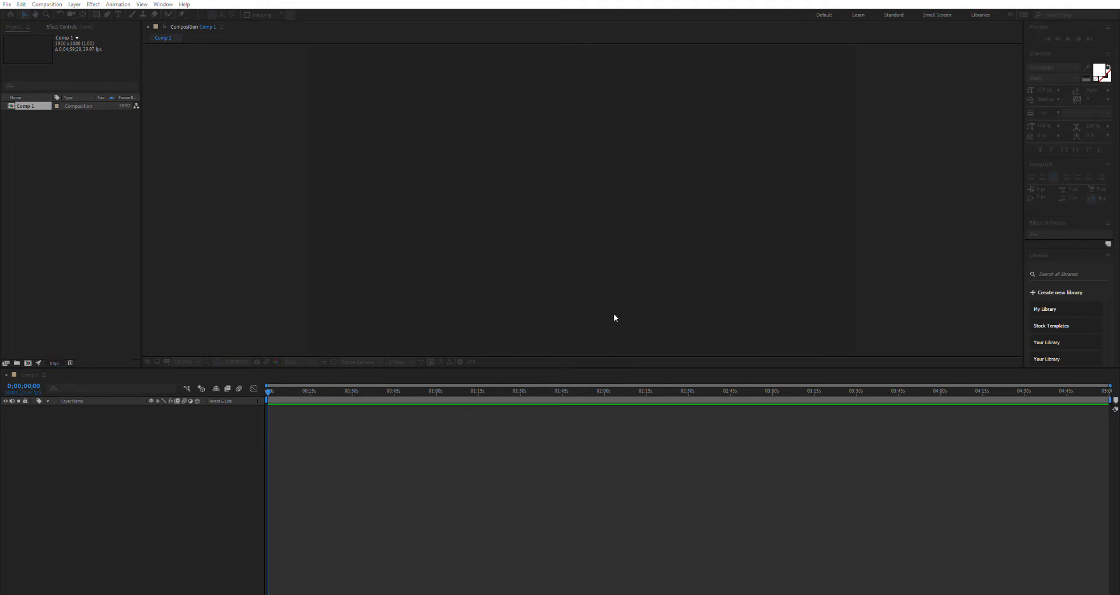
pyautogui.click(608, 371)
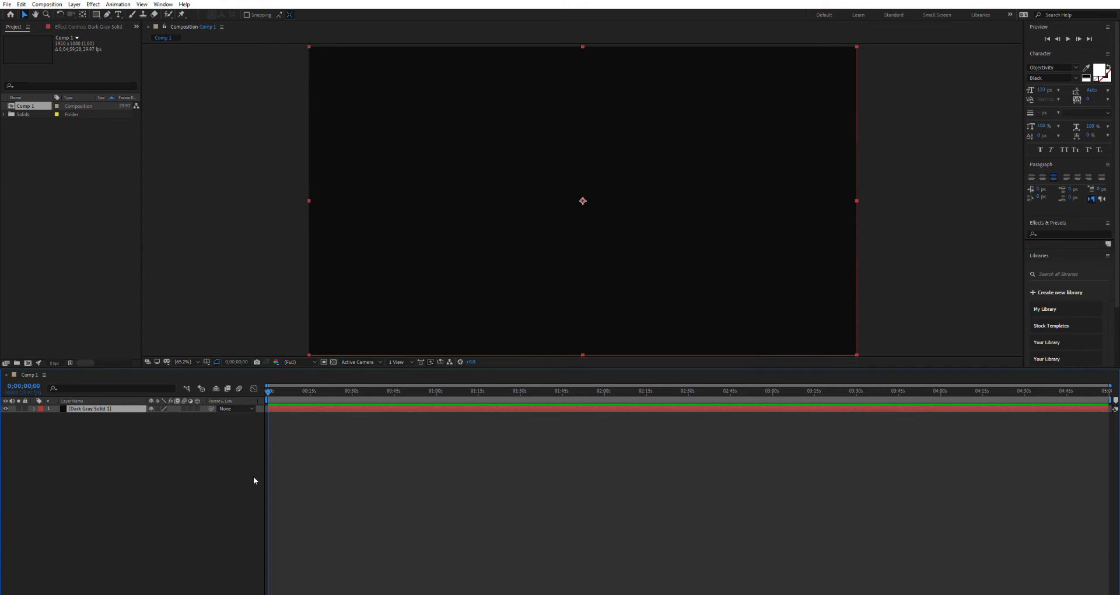
# Add a shape layer and draw an open seven-point stepped path with right-angle turns across the frame using the Pen tool
pyautogui.click(260, 527)
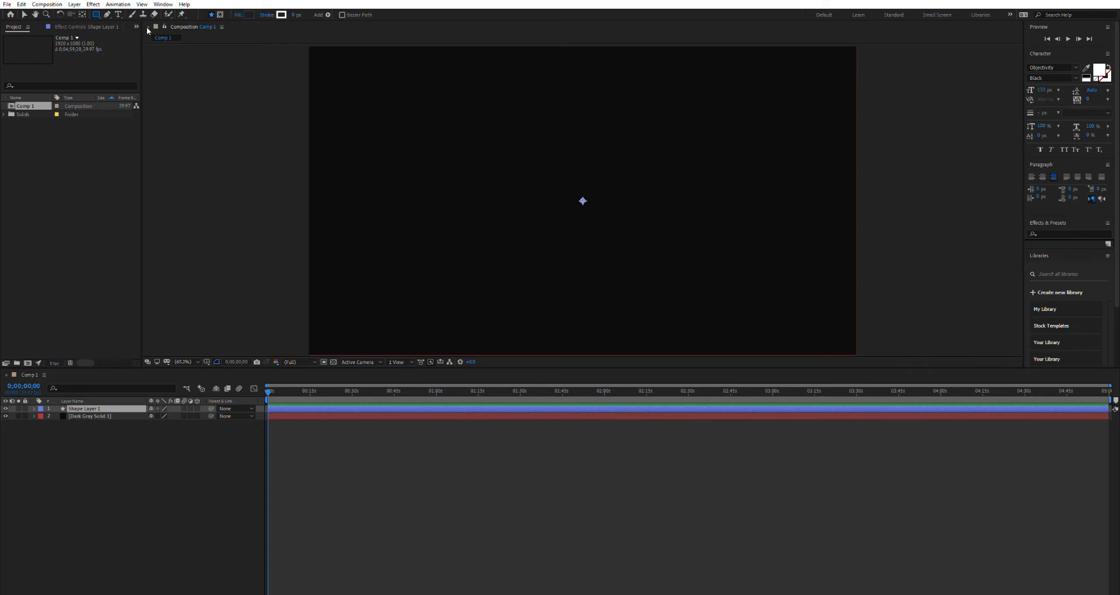
pyautogui.click(107, 14)
pyautogui.click(396, 107)
pyautogui.click(395, 268)
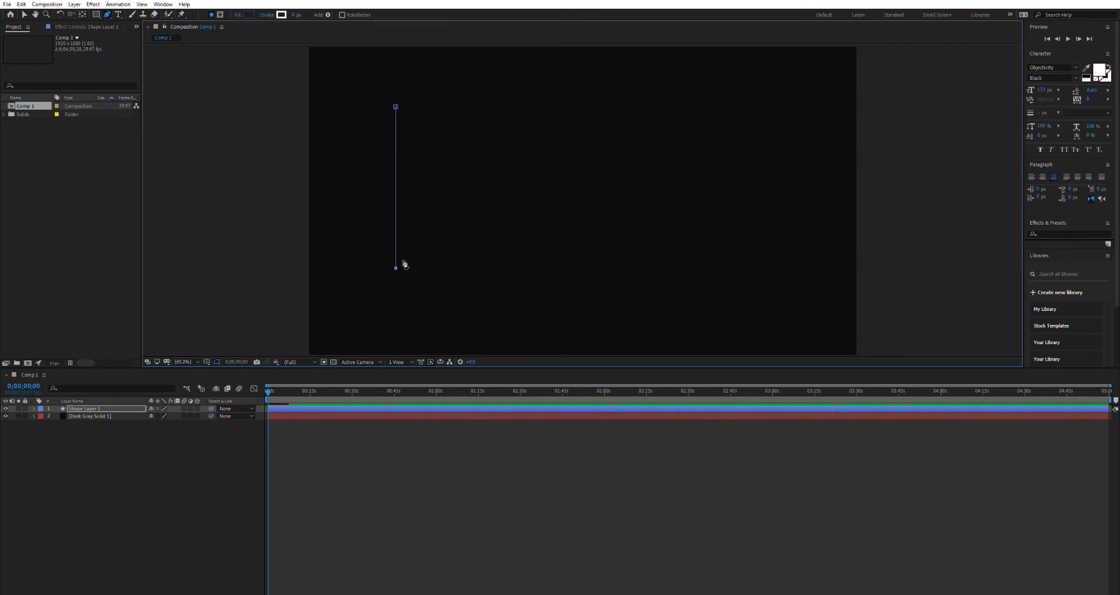
pyautogui.click(570, 268)
pyautogui.click(569, 112)
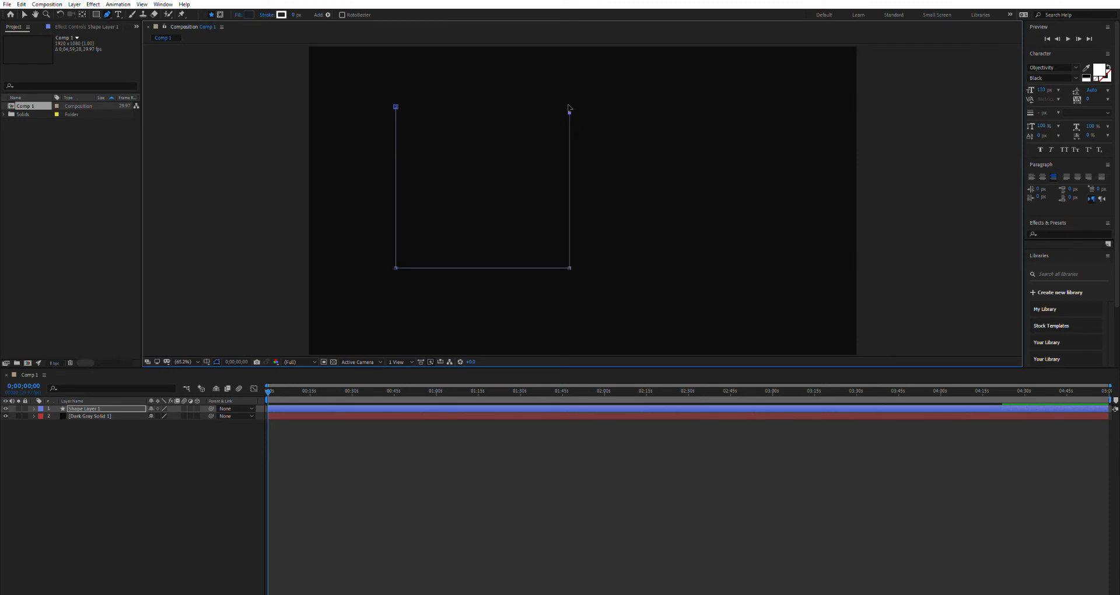
pyautogui.click(727, 113)
pyautogui.click(728, 186)
pyautogui.click(781, 187)
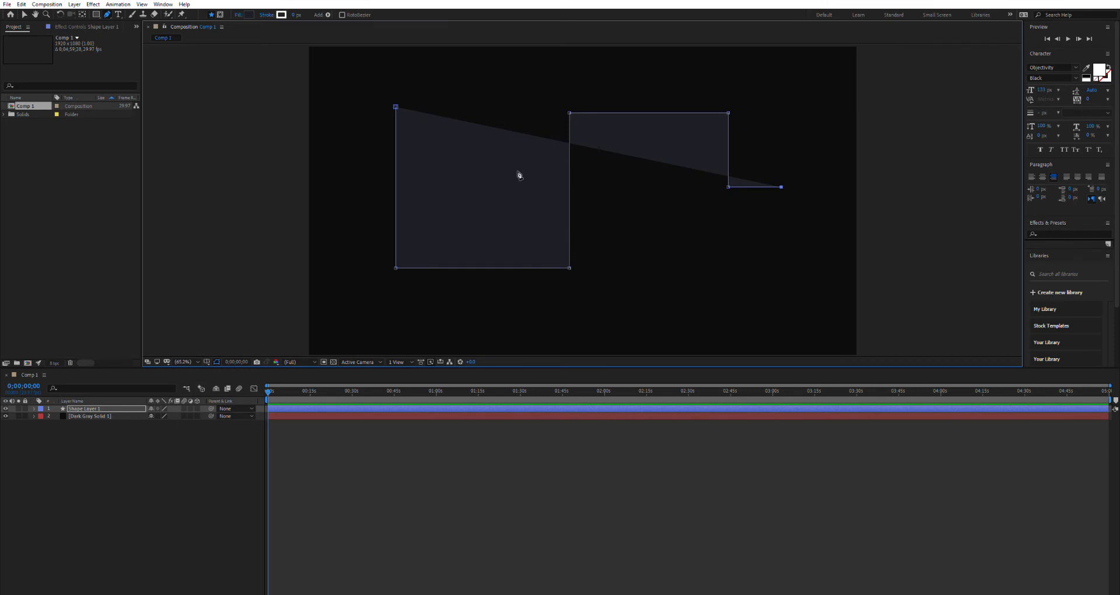
# Set the opacity of the shape's Fill 1 to 0% in the shape layer's contents
pyautogui.click(34, 409)
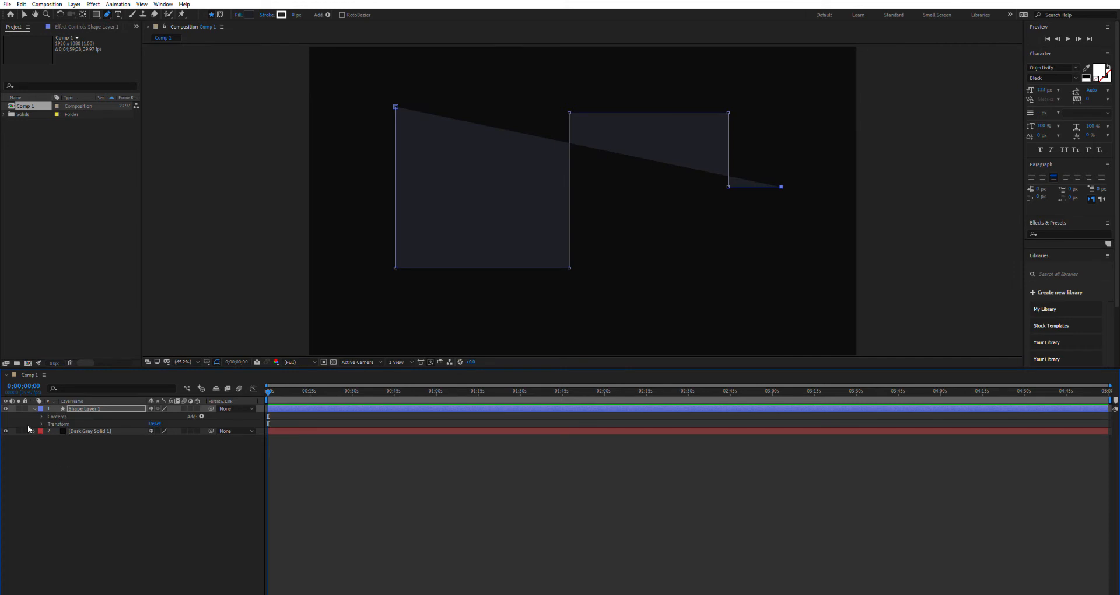
pyautogui.click(42, 416)
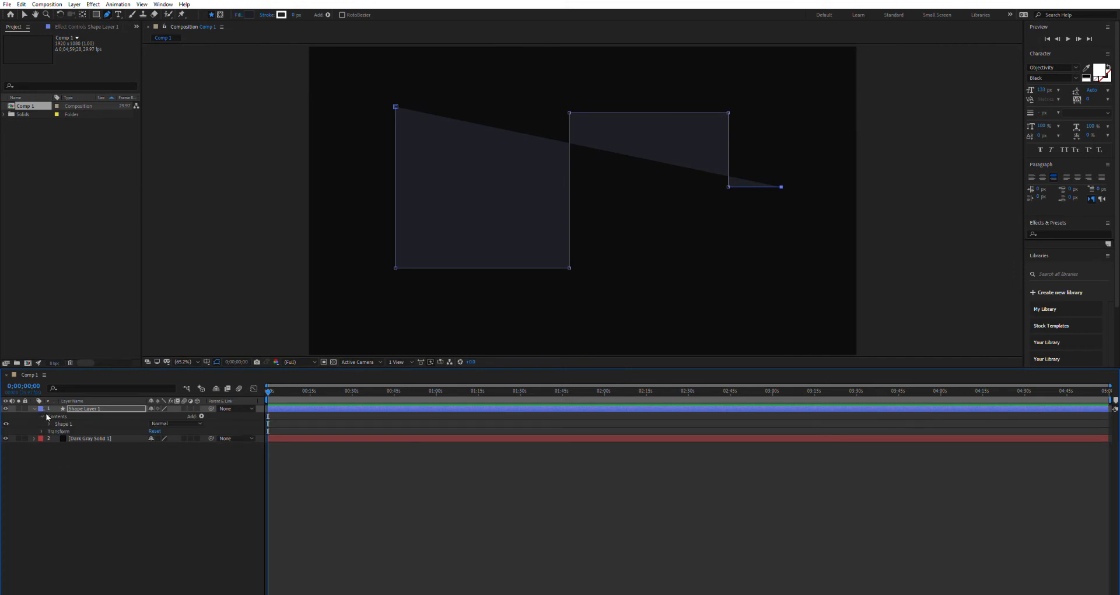
pyautogui.click(49, 424)
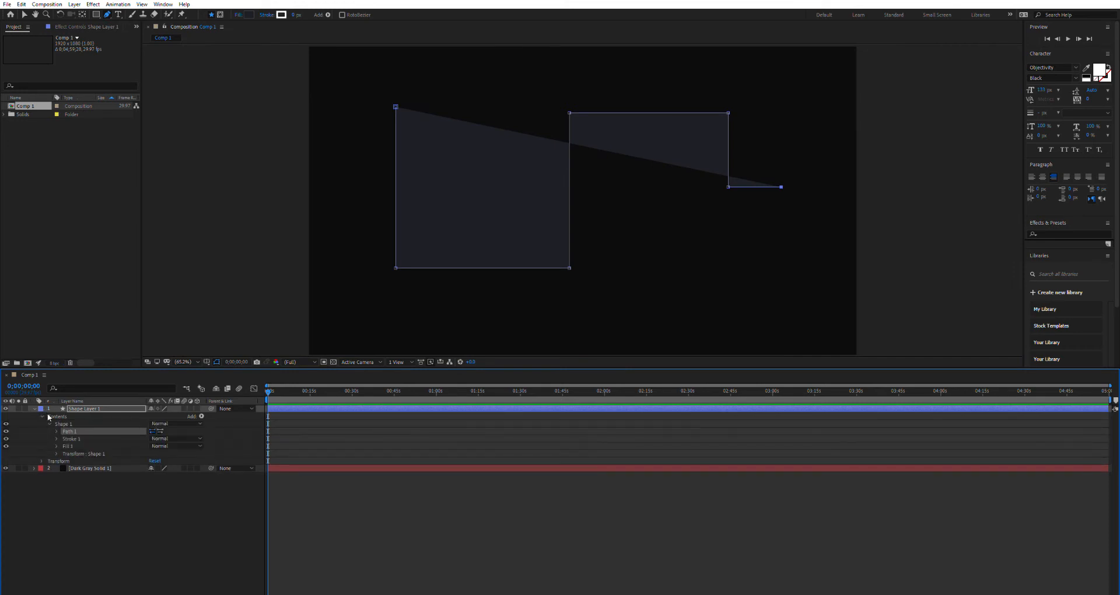
pyautogui.click(56, 445)
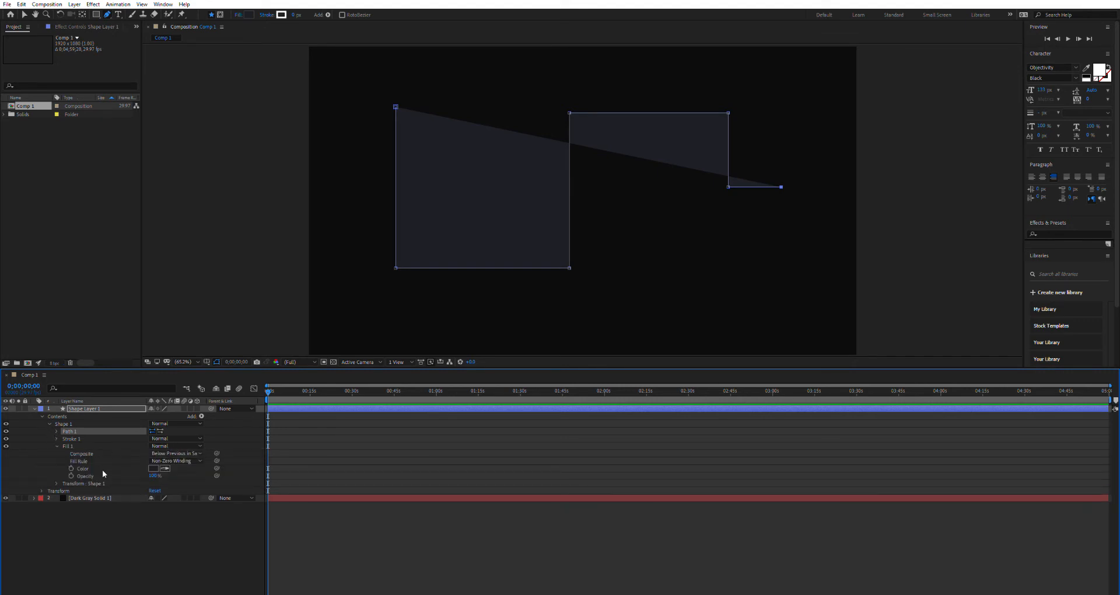
pyautogui.moveTo(154, 476); pyautogui.dragTo(87, 475)
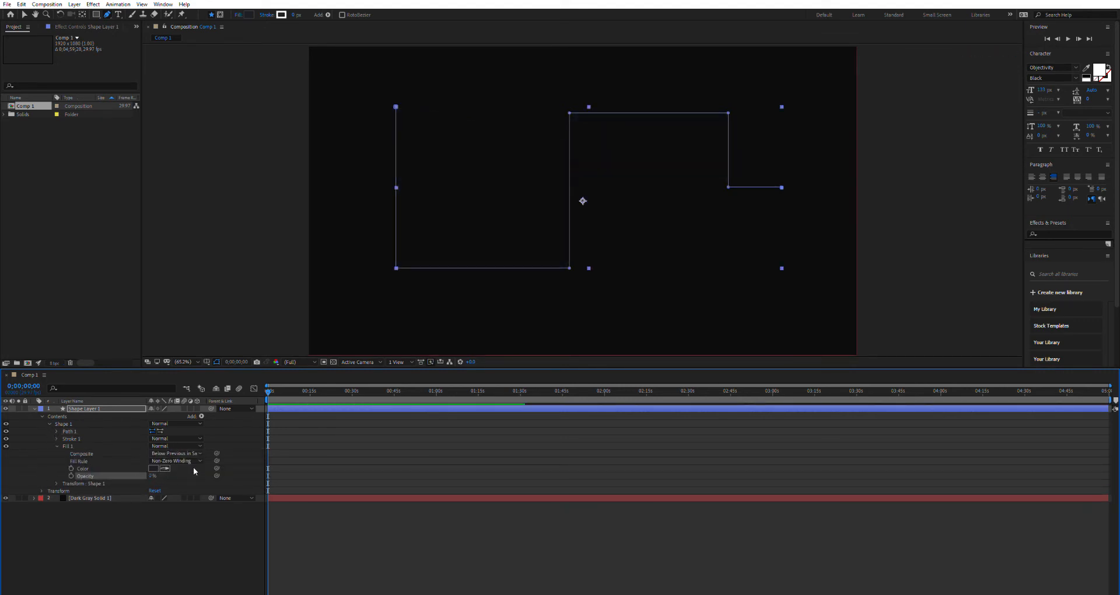
# Set the stroke width of the shape's Stroke 1 to 20
pyautogui.click(57, 443)
pyautogui.click(56, 439)
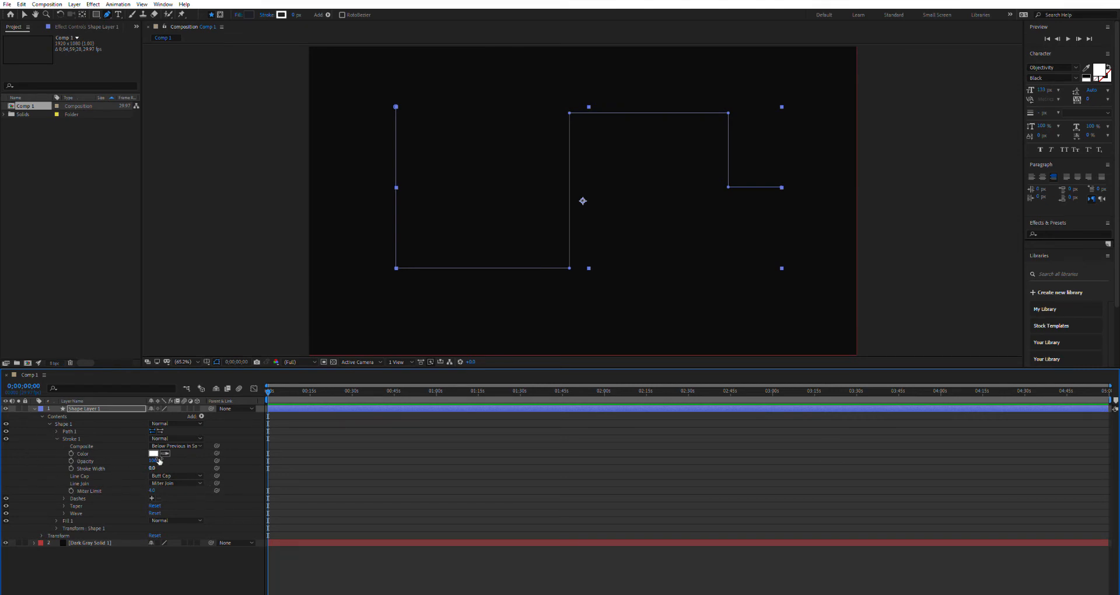
pyautogui.click(154, 468)
pyautogui.write('20')
pyautogui.press('Return')
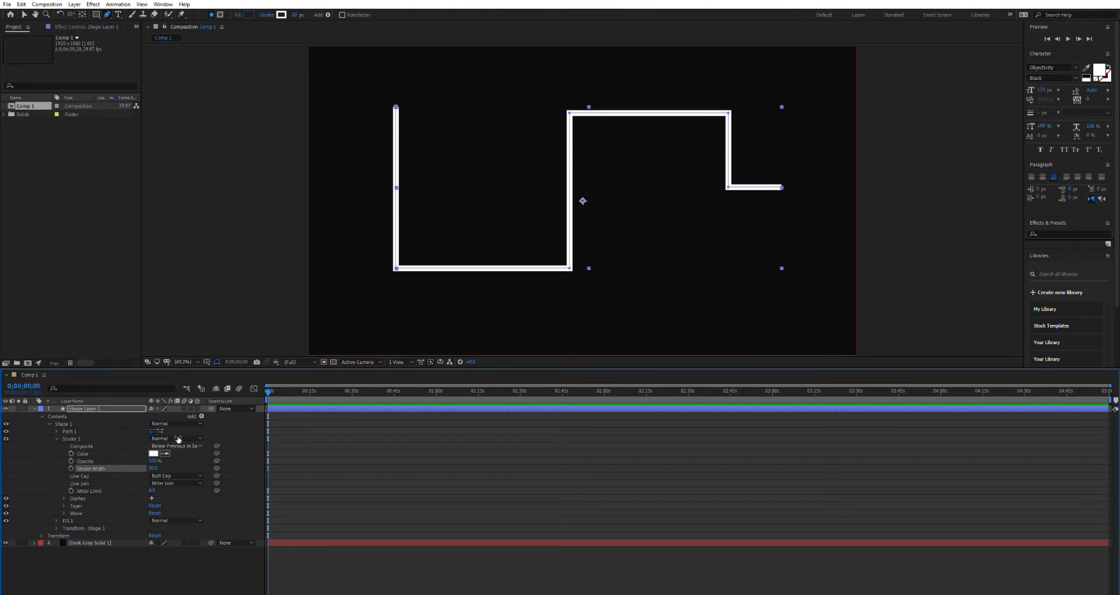
# Change the stroke's line cap to Round Cap and collapse the stroke settings
pyautogui.click(178, 475)
pyautogui.click(175, 485)
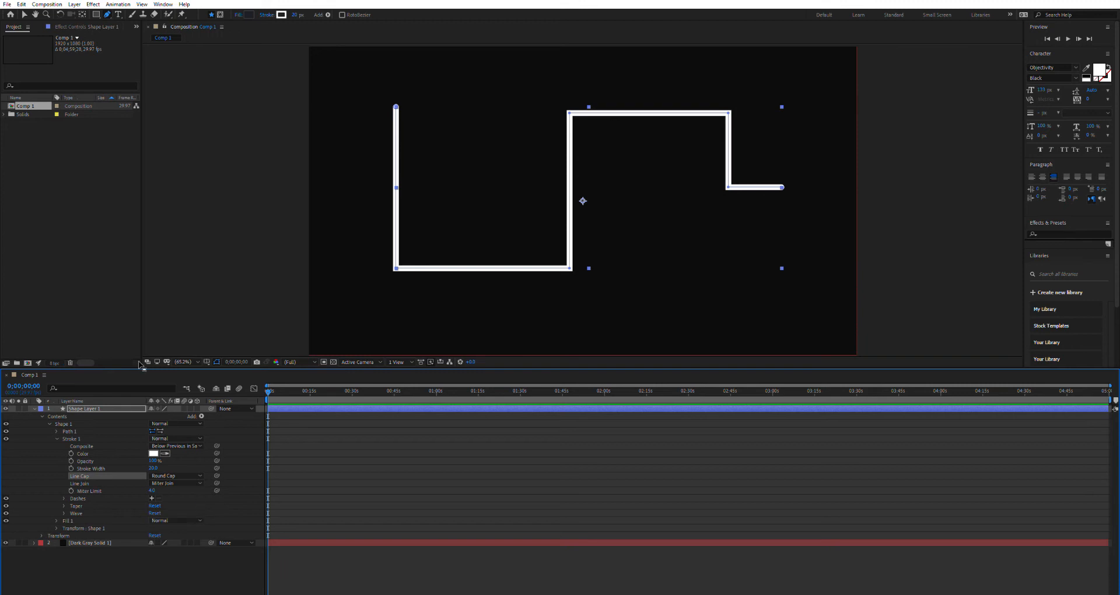
pyautogui.click(56, 439)
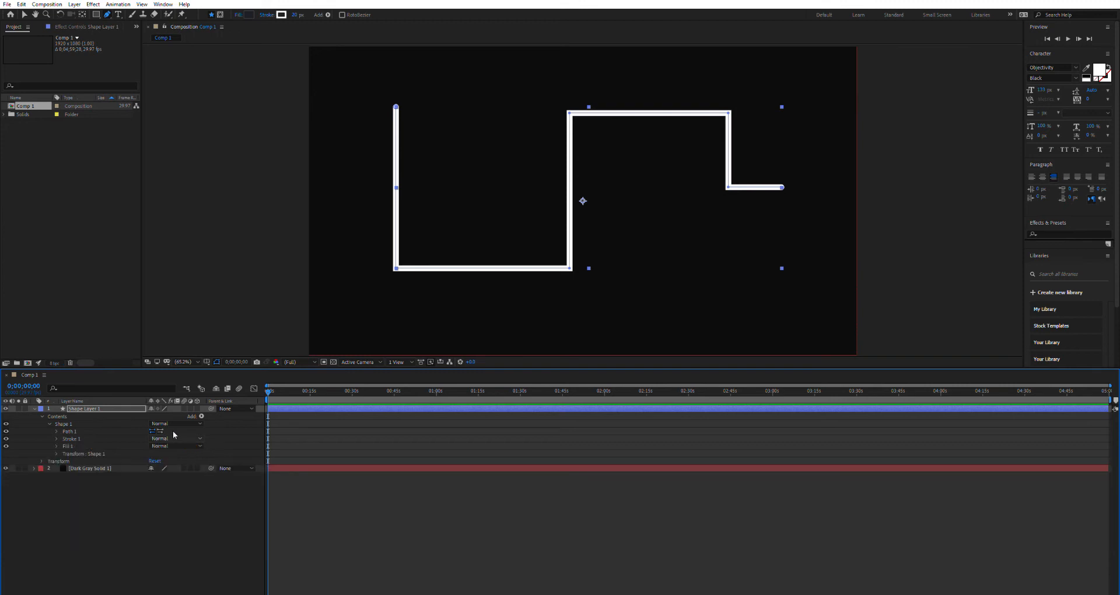
# Add Trim Paths to Shape 1 and enable keyframes for only its Start and End at 0;00;10;27
pyautogui.click(246, 362)
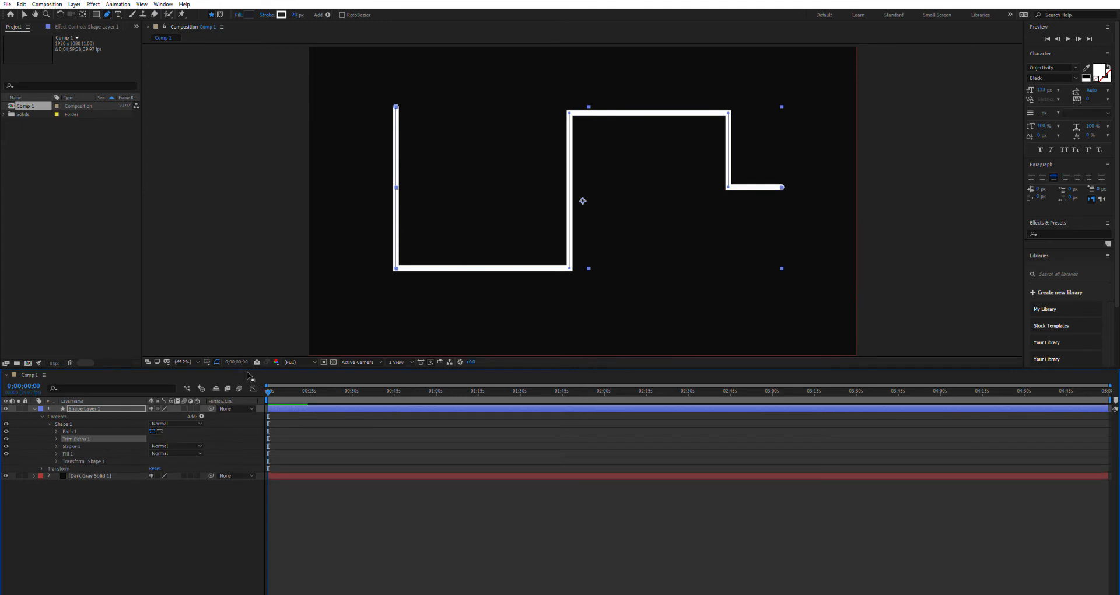
pyautogui.click(59, 437)
pyautogui.click(57, 438)
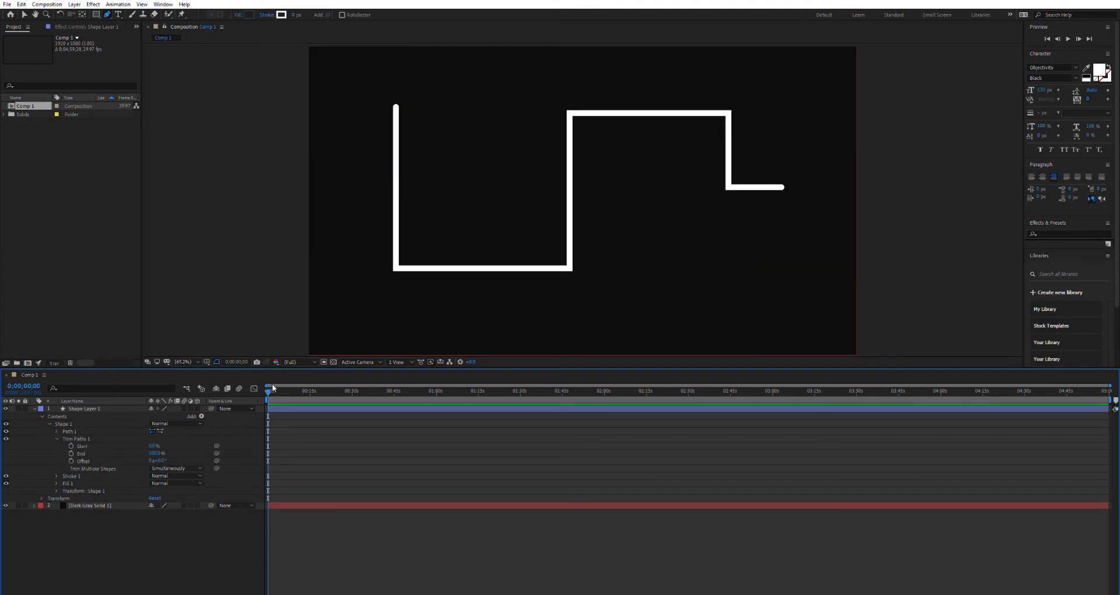
pyautogui.moveTo(274, 387); pyautogui.dragTo(299, 389)
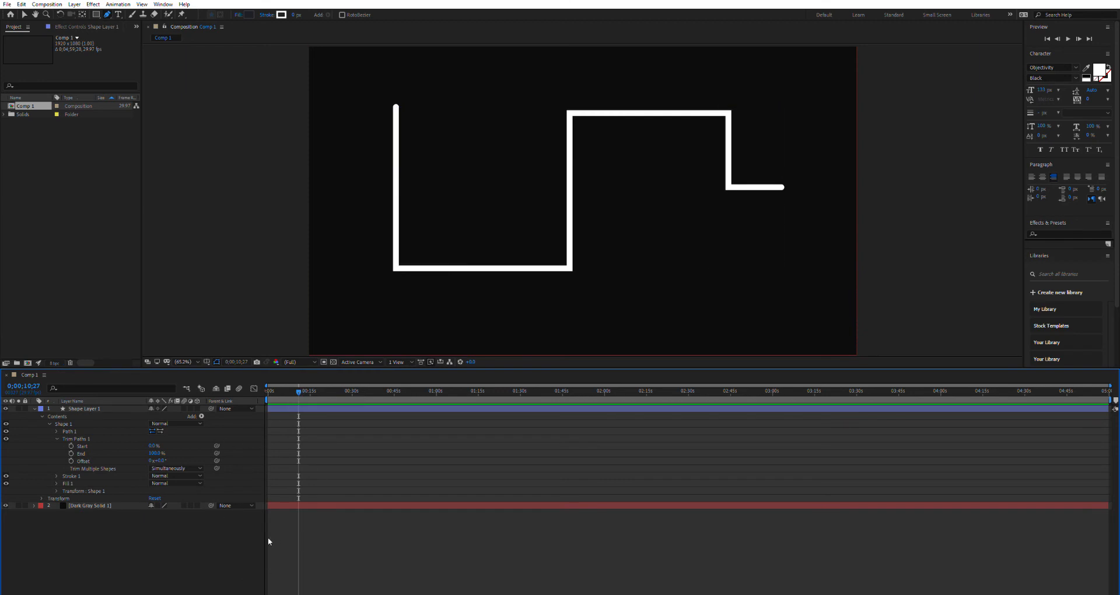
pyautogui.moveTo(71, 447); pyautogui.dragTo(71, 460)
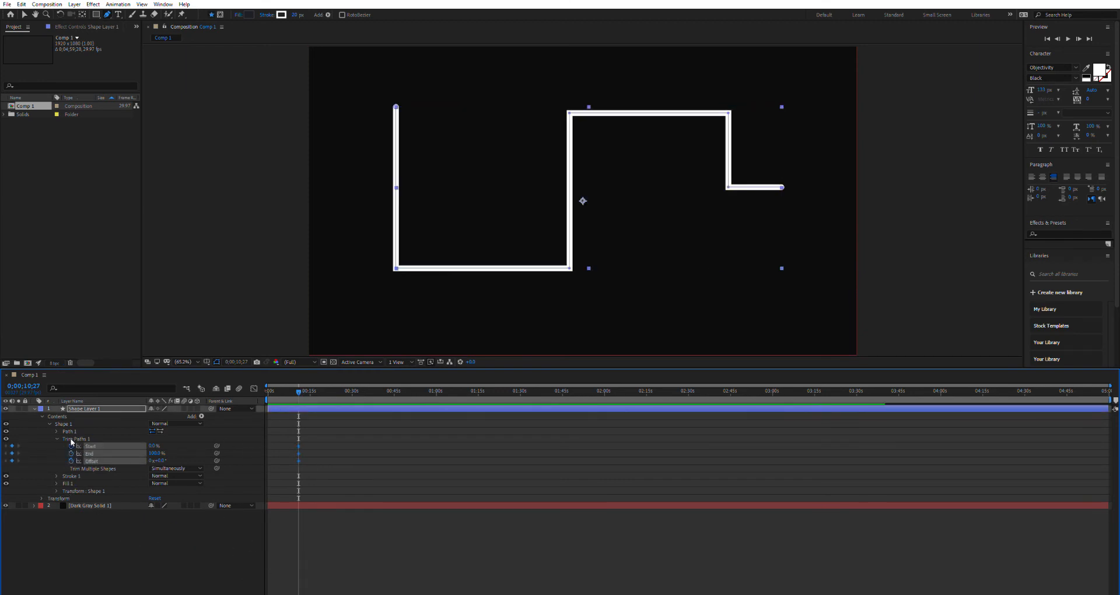
pyautogui.click(71, 460)
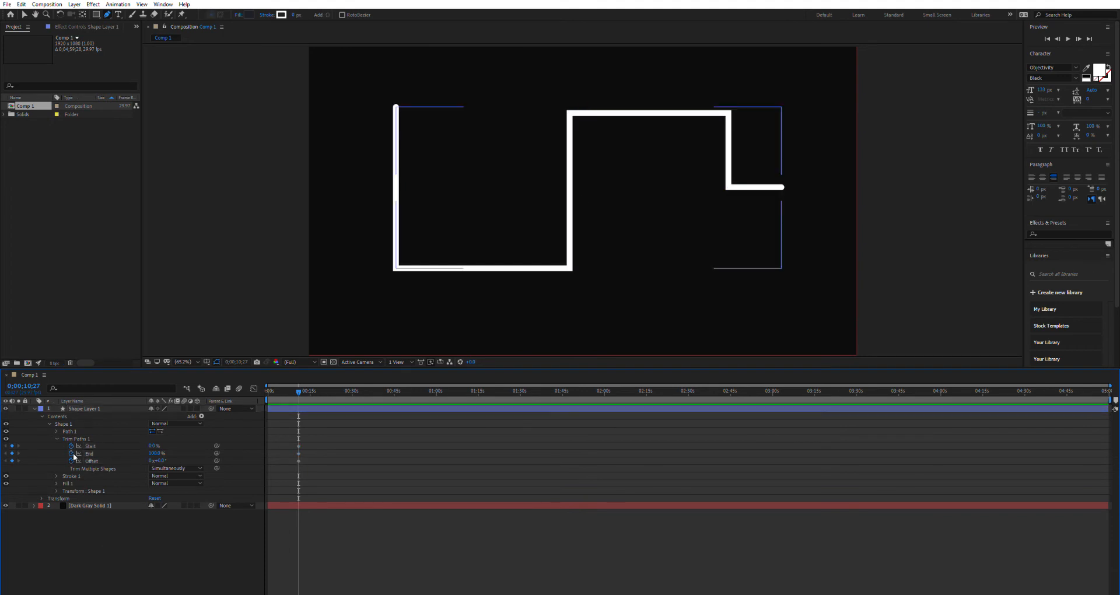
pyautogui.click(93, 527)
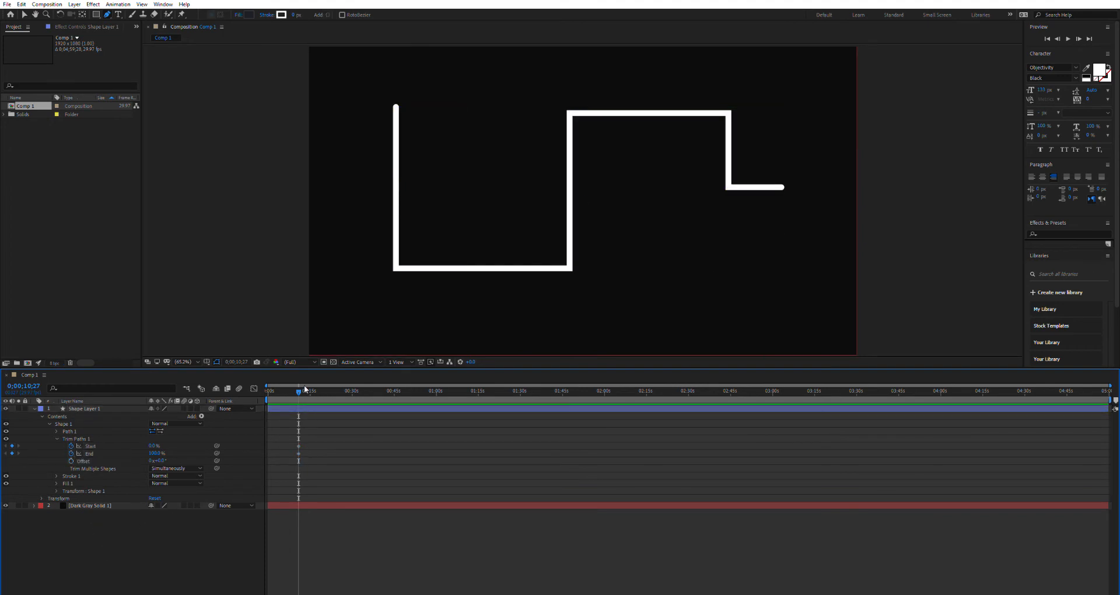
# Reveal only the shape layer's keyframed properties and set the Trim Paths End to 0% at 0;00;10;27
pyautogui.click(321, 406)
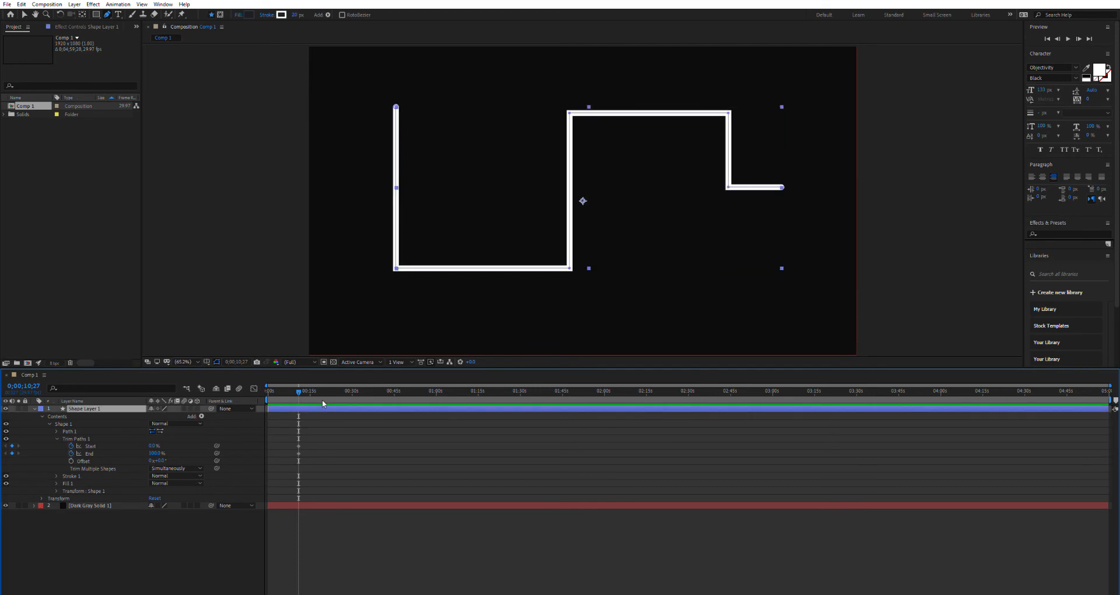
pyautogui.press('u')
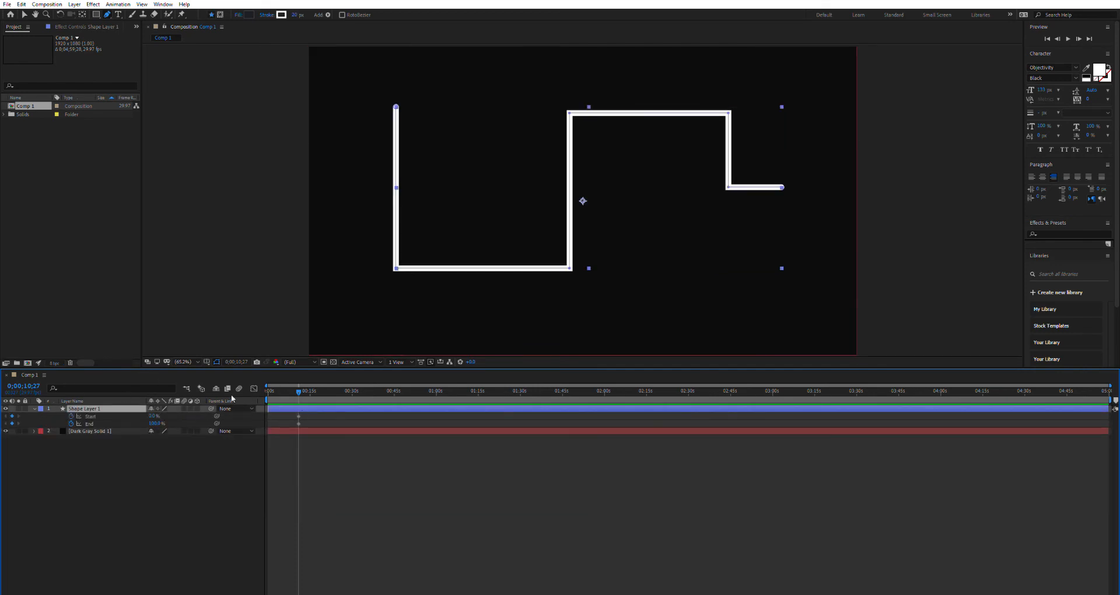
pyautogui.click(156, 423)
pyautogui.write('00')
pyautogui.press('Return')
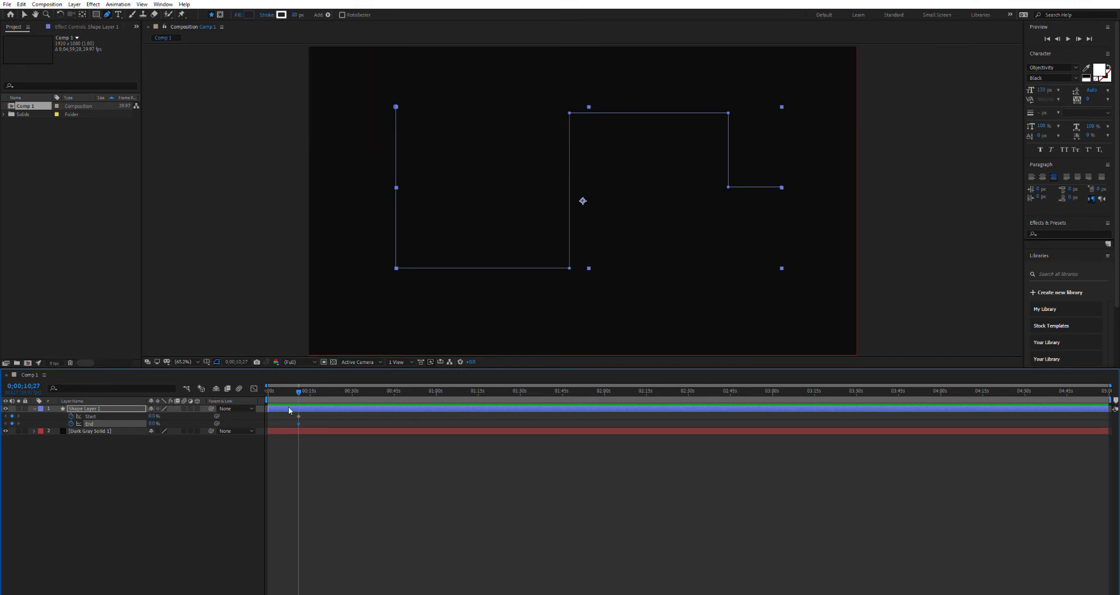
# Keyframe the Trim Paths Start and End at 100% at 0;00;21;15
pyautogui.moveTo(296, 382); pyautogui.dragTo(327, 388)
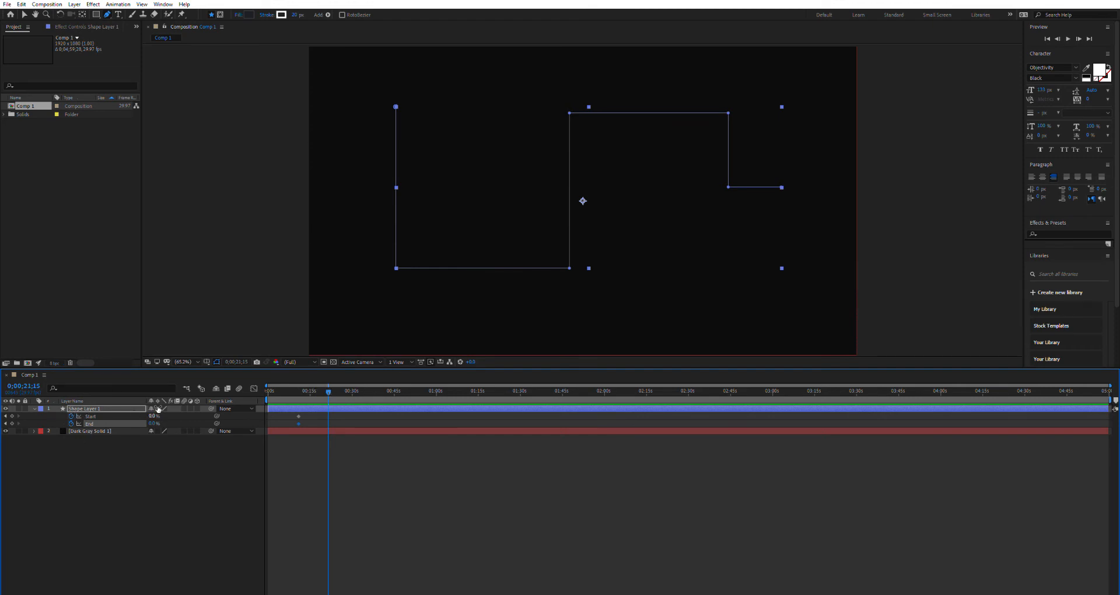
pyautogui.moveTo(154, 416)
pyautogui.mouseDown()
pyautogui.moveTo(202, 402)
pyautogui.moveTo(216, 415)
pyautogui.mouseUp()
pyautogui.moveTo(328, 384)
pyautogui.mouseDown()
pyautogui.moveTo(286, 384)
pyautogui.moveTo(325, 379)
pyautogui.moveTo(295, 370)
pyautogui.moveTo(338, 370)
pyautogui.moveTo(329, 373)
pyautogui.mouseUp()
# Move both Start keyframes so they trail the matching End keyframes by about 3 seconds
pyautogui.moveTo(294, 419)
pyautogui.mouseDown()
pyautogui.moveTo(341, 409)
pyautogui.moveTo(306, 409)
pyautogui.moveTo(317, 391)
pyautogui.moveTo(303, 395)
pyautogui.mouseUp()
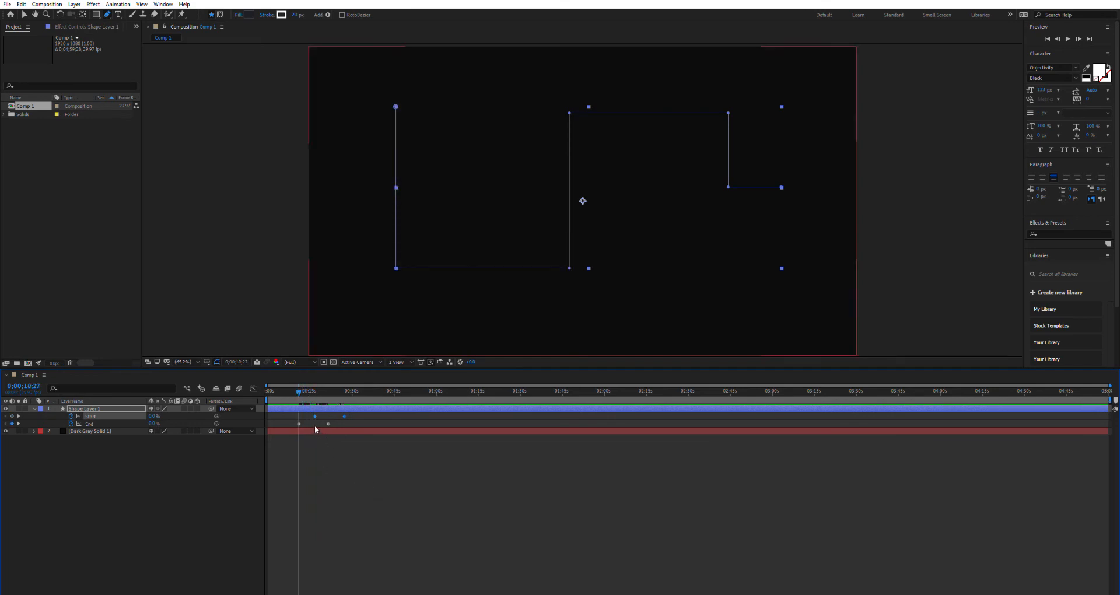
pyautogui.click(357, 417)
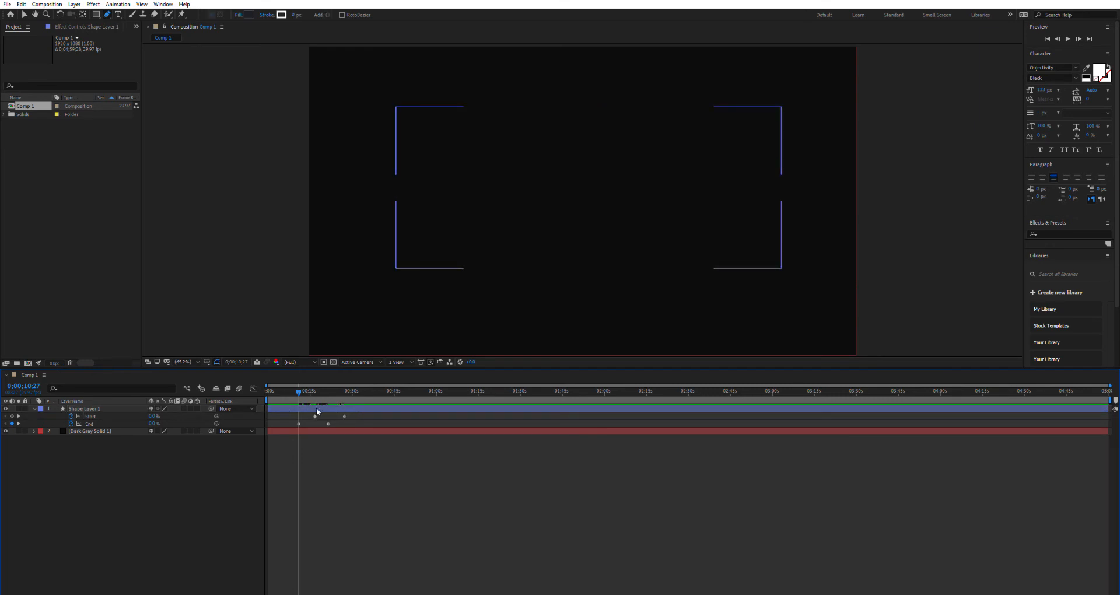
pyautogui.click(315, 415)
pyautogui.keyDown('shift'); pyautogui.click(345, 415); pyautogui.keyUp('shift')
pyautogui.moveTo(344, 416)
pyautogui.mouseDown()
pyautogui.moveTo(352, 409)
pyautogui.moveTo(338, 413)
pyautogui.mouseUp()
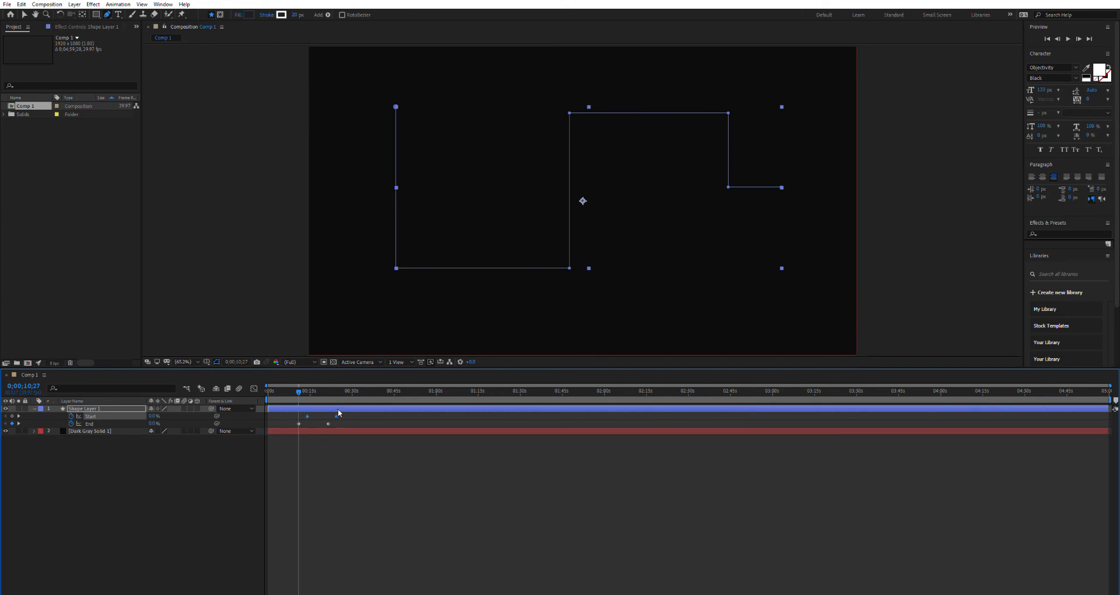
pyautogui.click(351, 463)
pyautogui.click(354, 527)
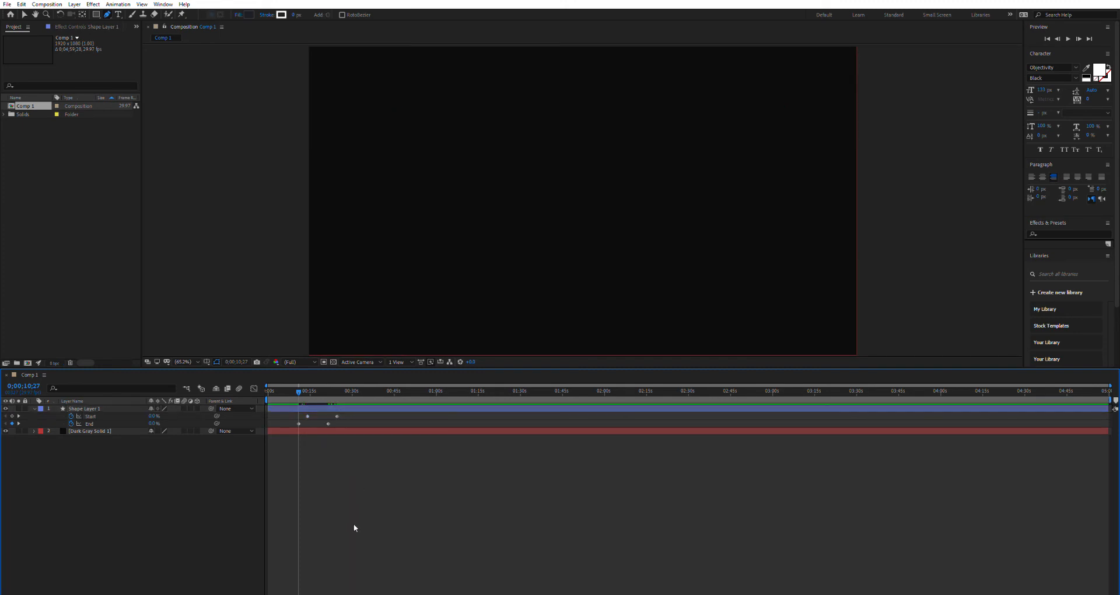
# Preview the line animation and examine its keyframe timing in a closer timeline view
pyautogui.press('space')
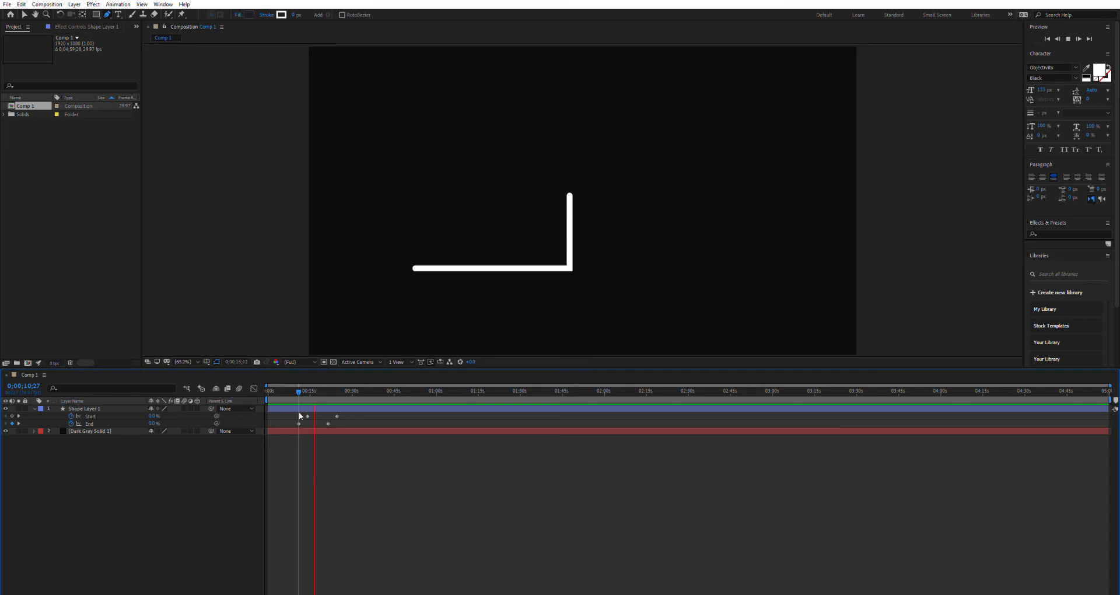
pyautogui.press('=')
pyautogui.press('=')
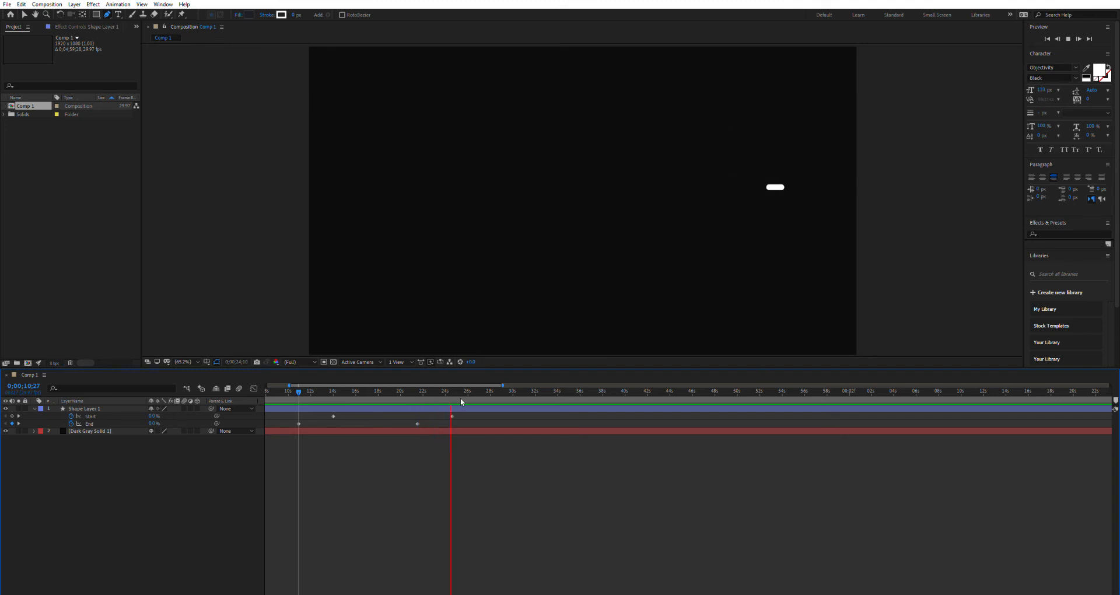
pyautogui.press('space')
# Move both Start keyframes earlier so they trail the matching End keyframes by about 1 second, and preview the shorter line
pyautogui.moveTo(458, 408)
pyautogui.mouseDown()
pyautogui.moveTo(377, 409)
pyautogui.moveTo(533, 416)
pyautogui.moveTo(453, 422)
pyautogui.moveTo(464, 415)
pyautogui.mouseUp()
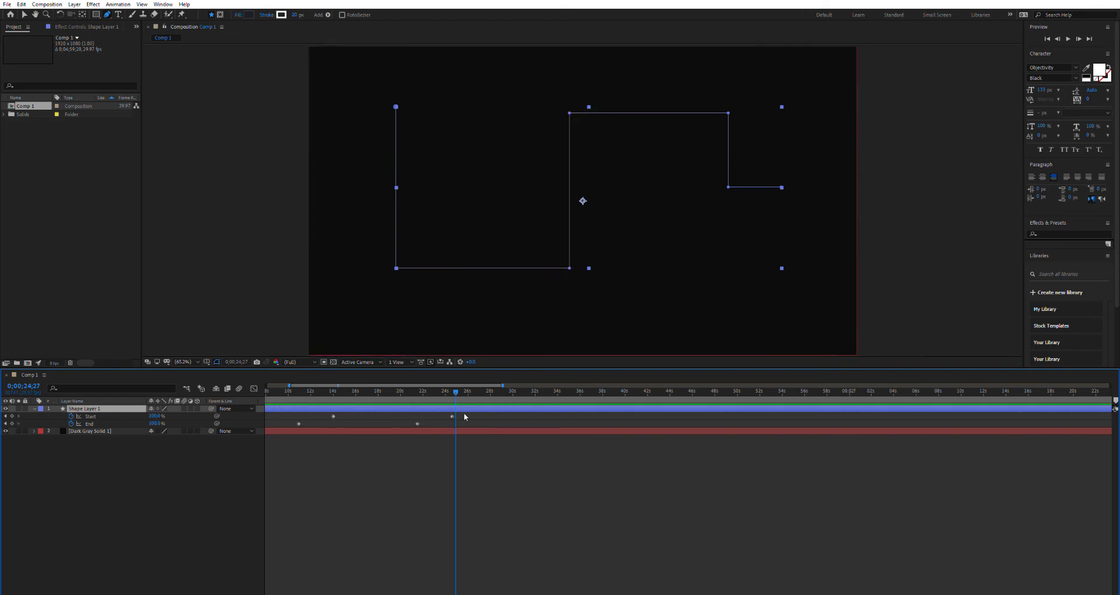
pyautogui.click(452, 414)
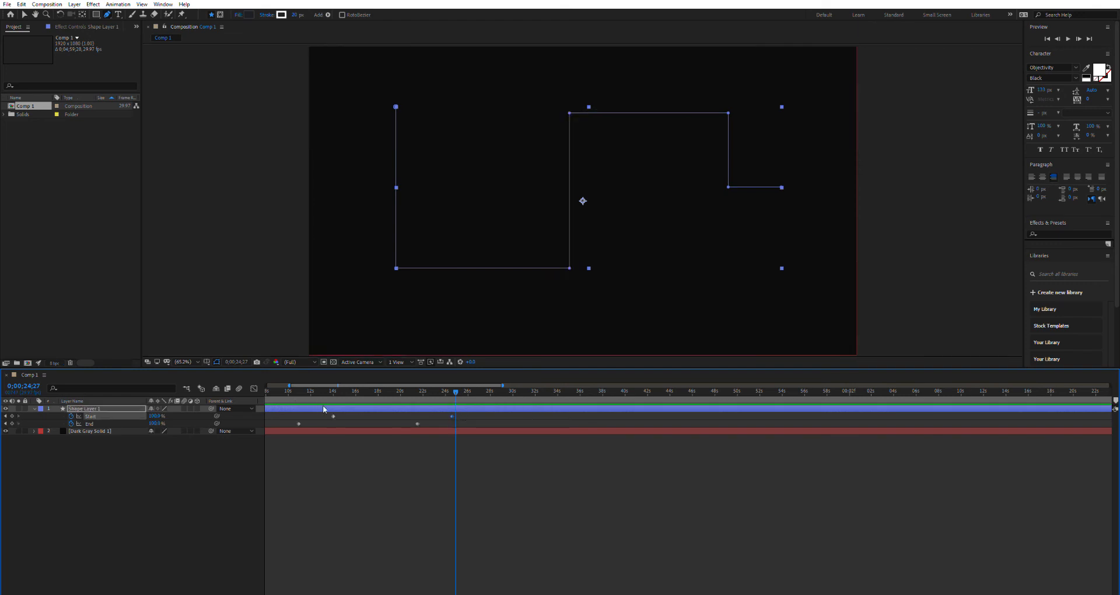
pyautogui.moveTo(333, 416); pyautogui.dragTo(307, 416)
pyautogui.moveTo(462, 390); pyautogui.dragTo(278, 391)
pyautogui.click(330, 461)
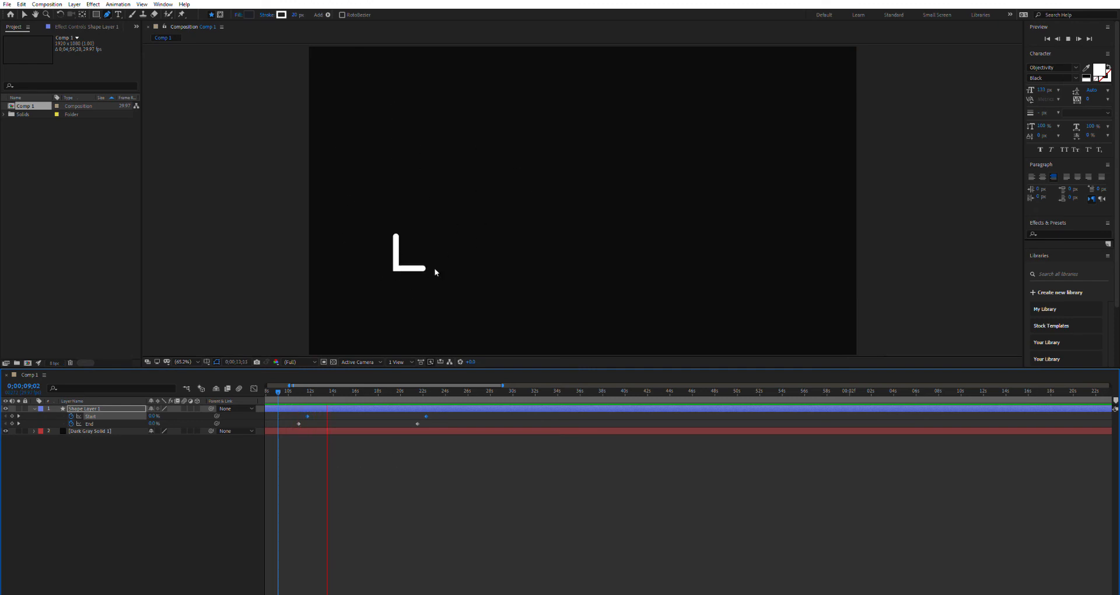
pyautogui.click(302, 407)
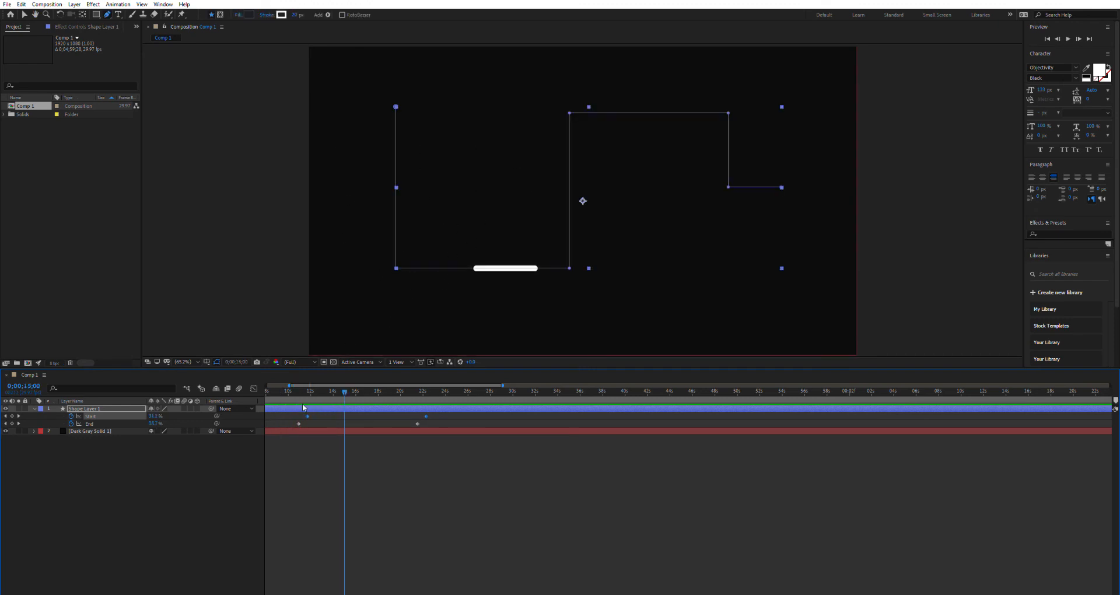
# Move both Start keyframes so the first one lines up with the final End keyframe, and preview the line animation
pyautogui.moveTo(309, 411); pyautogui.dragTo(408, 406)
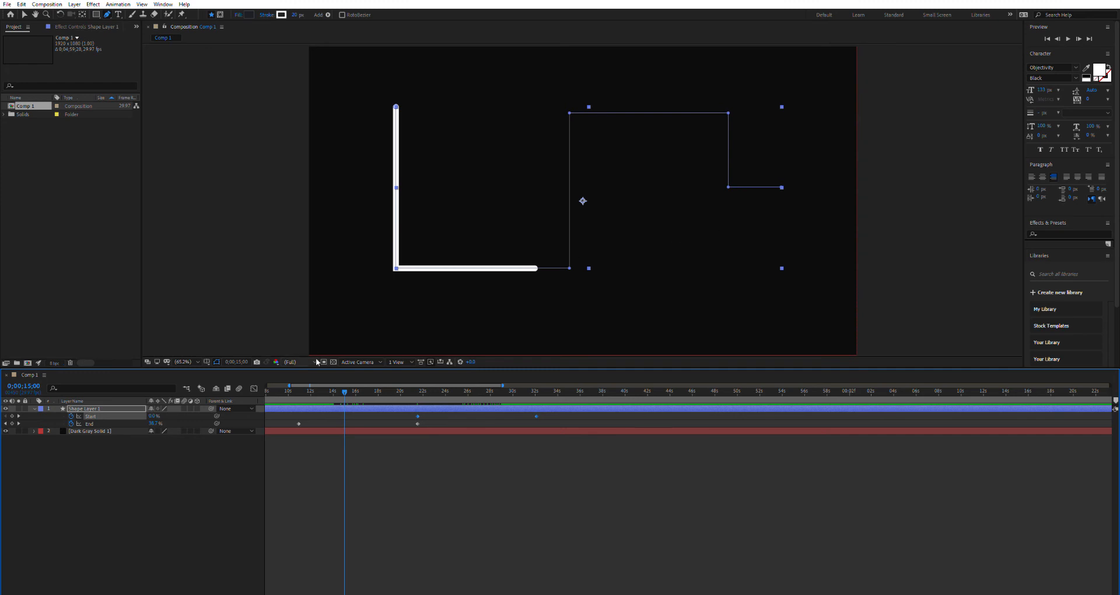
pyautogui.moveTo(348, 391); pyautogui.dragTo(295, 395)
pyautogui.press('space')
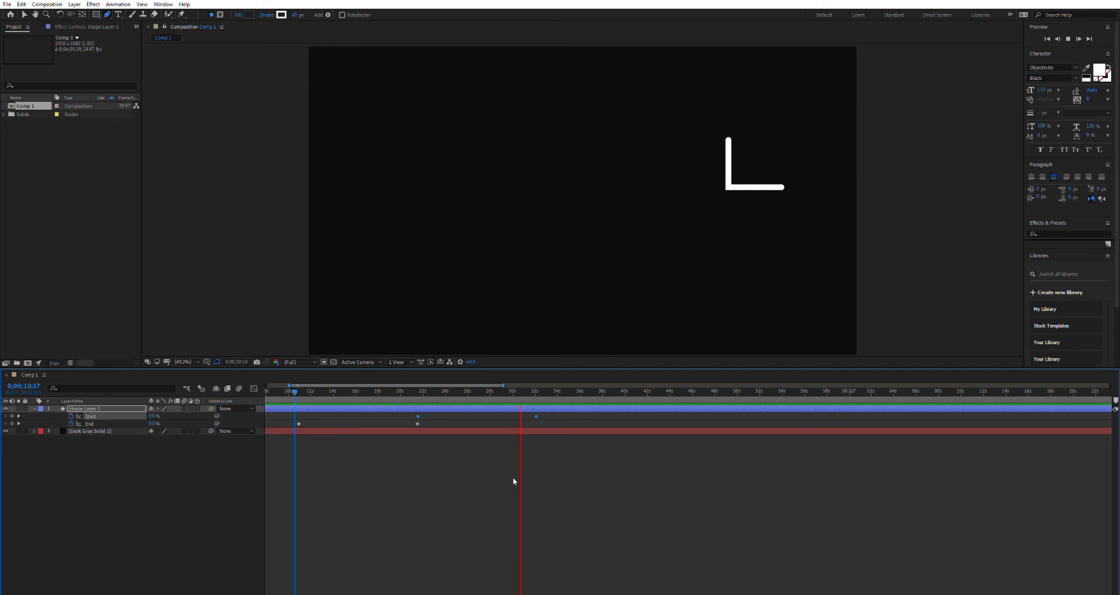
pyautogui.press('space')
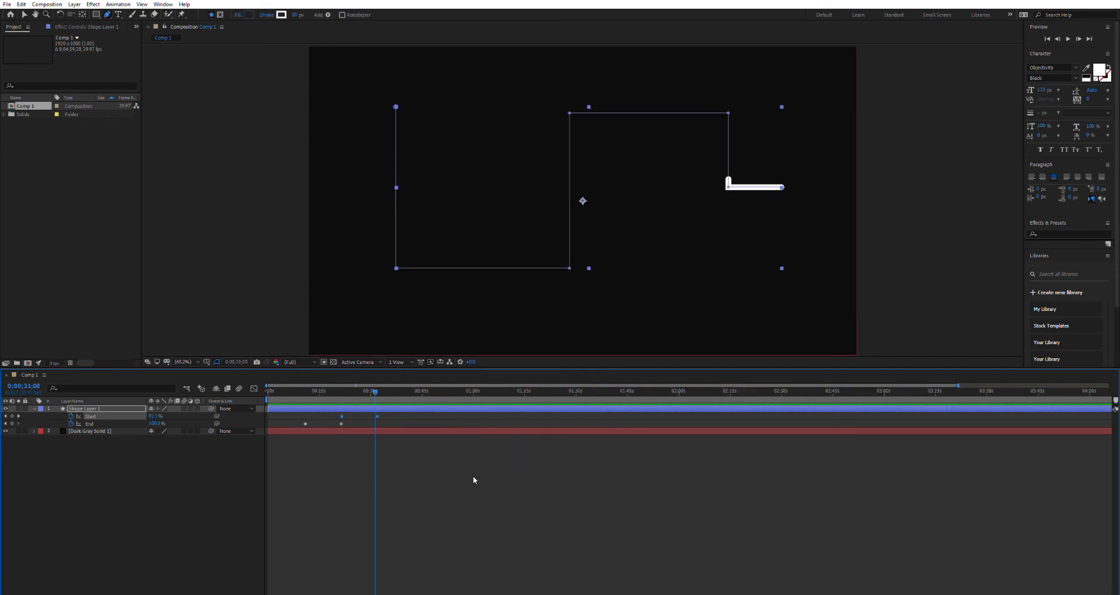
pyautogui.click(276, 241)
pyautogui.click(234, 131)
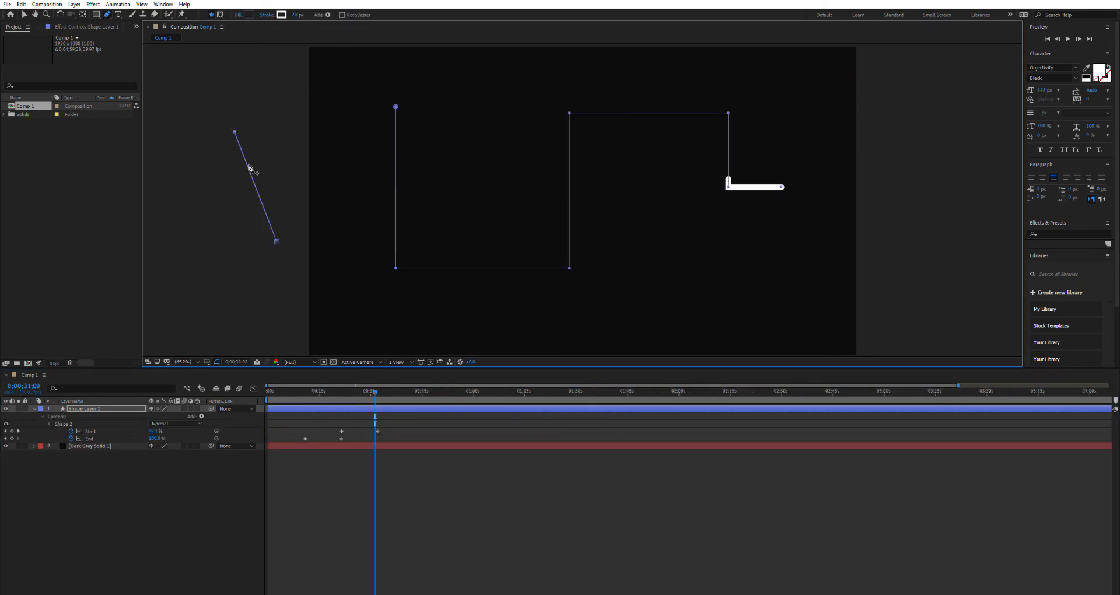
pyautogui.press('Delete')
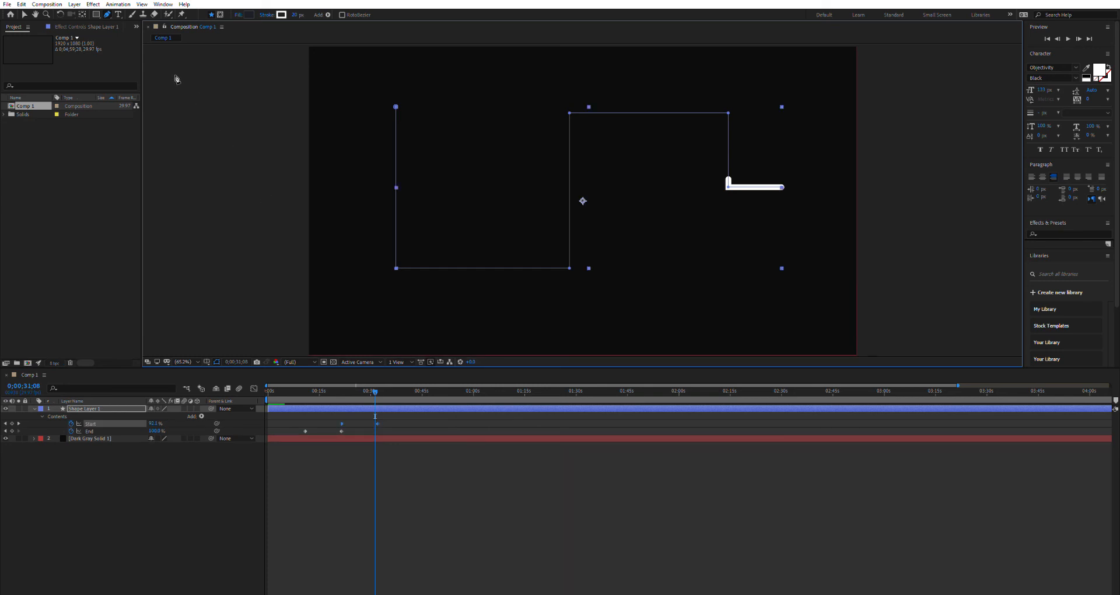
# Try drawing a rectangle below the line on the existing shape layer with the Rectangle tool, and remove it
pyautogui.click(96, 14)
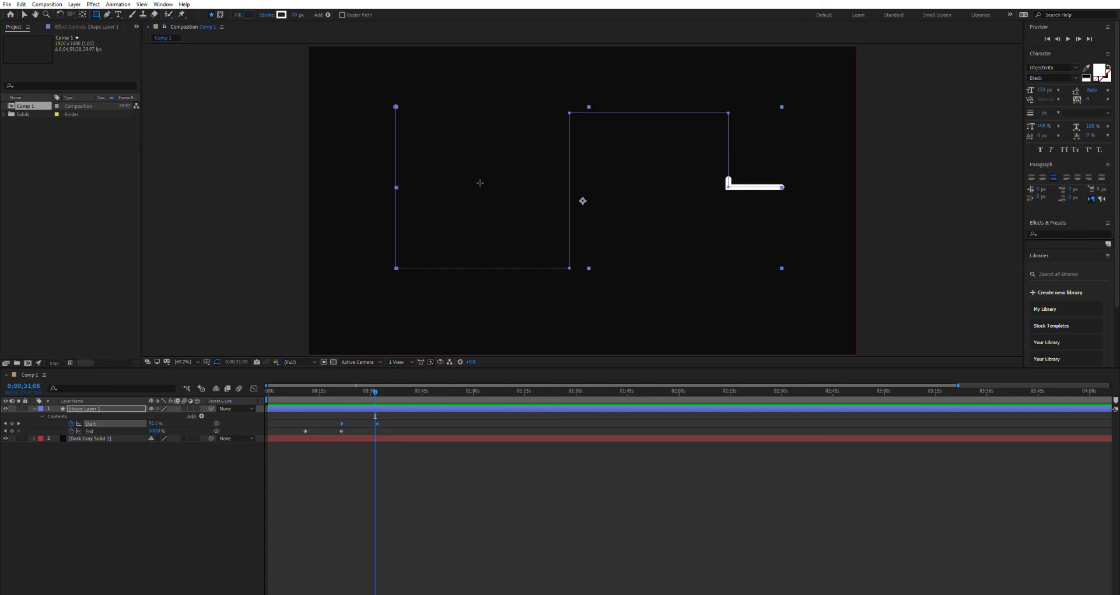
pyautogui.moveTo(664, 267); pyautogui.dragTo(770, 336)
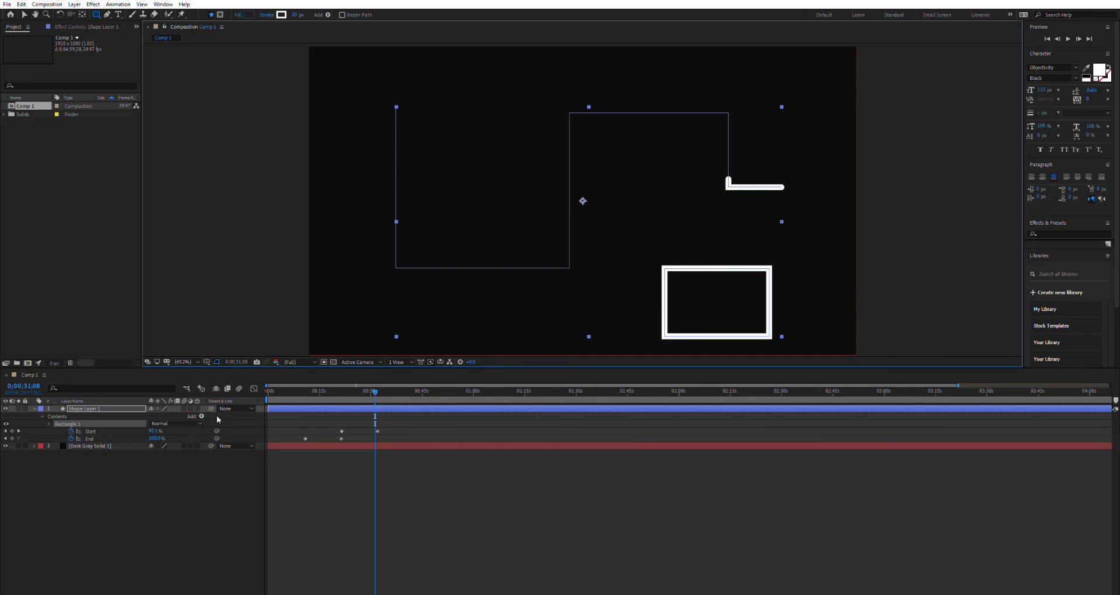
pyautogui.moveTo(376, 388)
pyautogui.mouseDown()
pyautogui.moveTo(345, 388)
pyautogui.moveTo(372, 387)
pyautogui.mouseUp()
pyautogui.press('Delete')
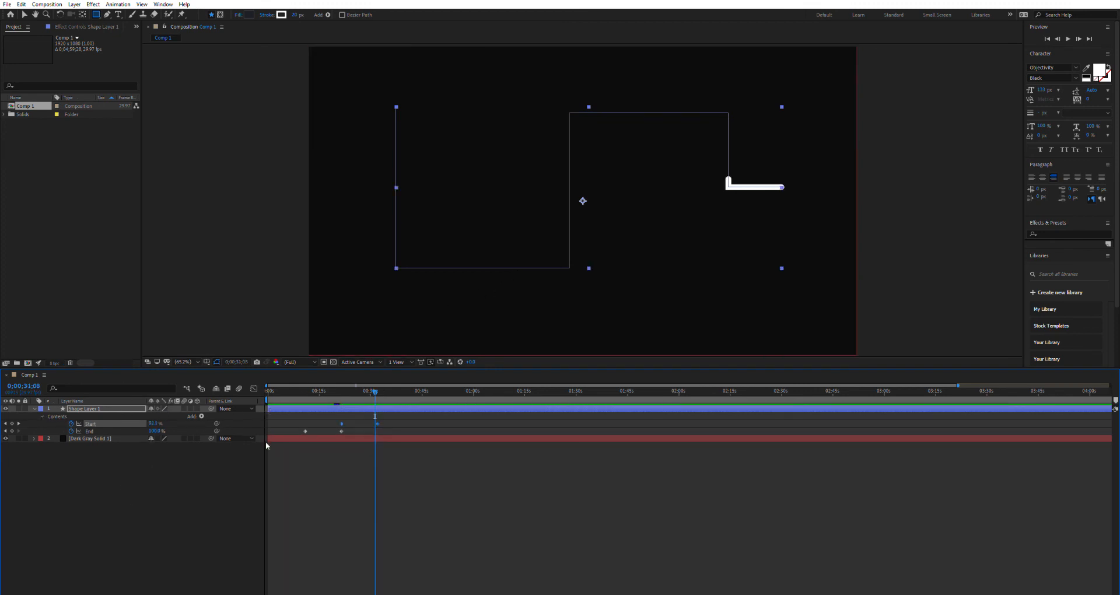
# Create a second shape layer, hide Shape Layer 1, and draw a rectangle in the middle of the frame on the new layer
pyautogui.hotkey('ctrl', 'd')
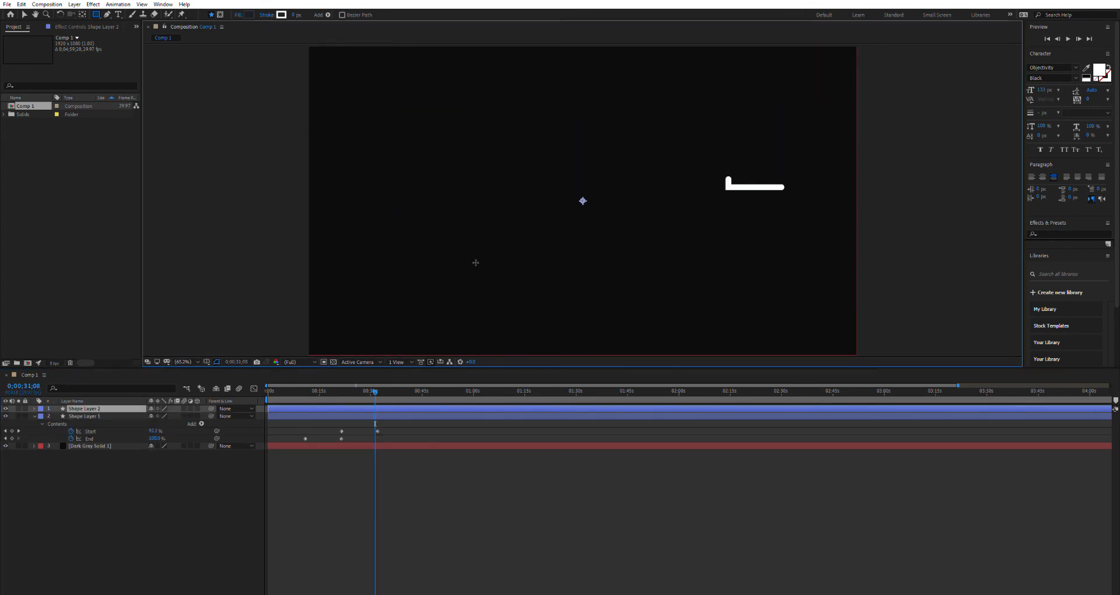
pyautogui.click(6, 409)
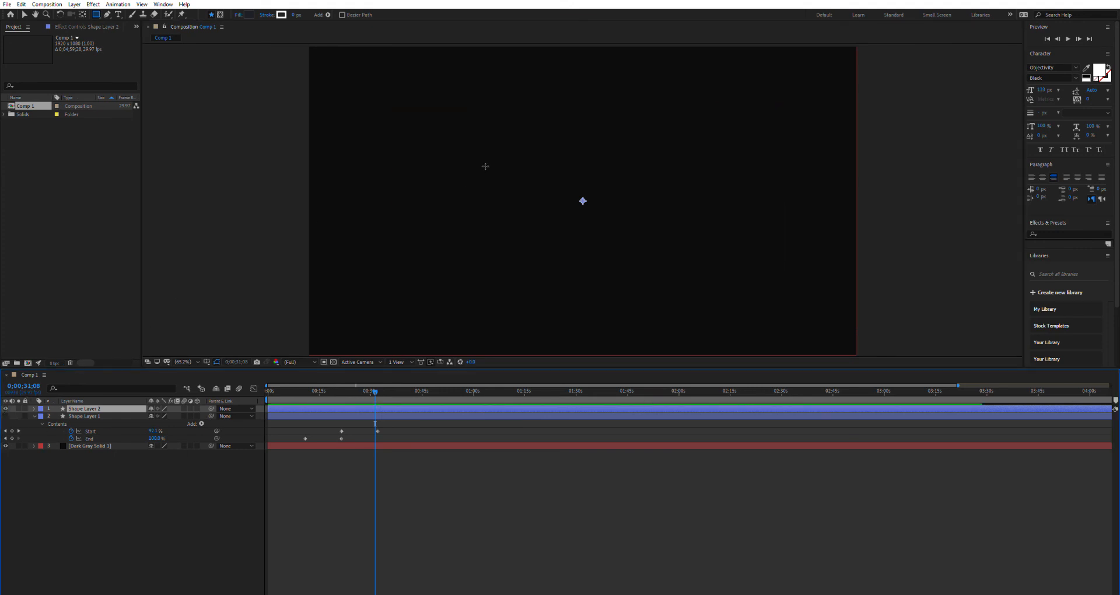
pyautogui.moveTo(508, 158)
pyautogui.mouseDown()
pyautogui.moveTo(690, 267)
pyautogui.moveTo(692, 287)
pyautogui.mouseUp()
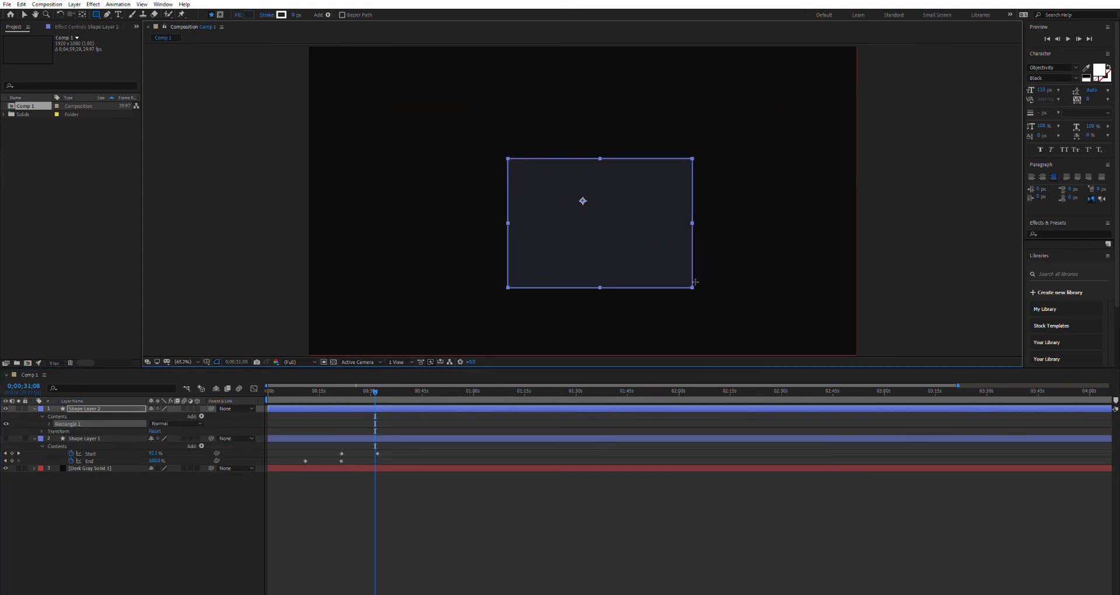
# Set the new rectangle's fill opacity to 0%
pyautogui.click(51, 424)
pyautogui.click(57, 446)
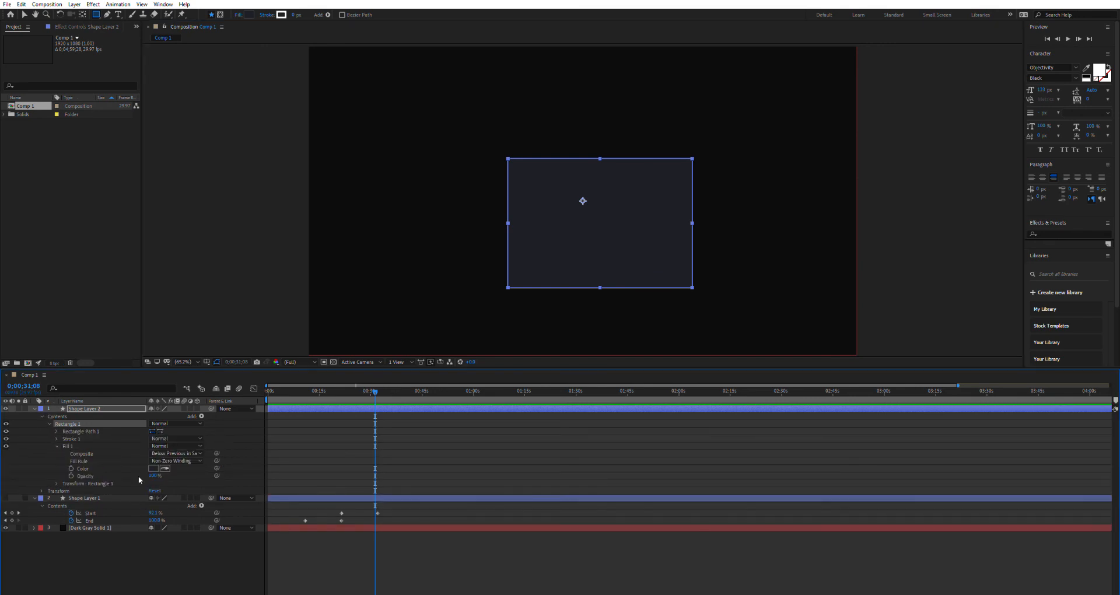
pyautogui.moveTo(154, 476); pyautogui.dragTo(79, 472)
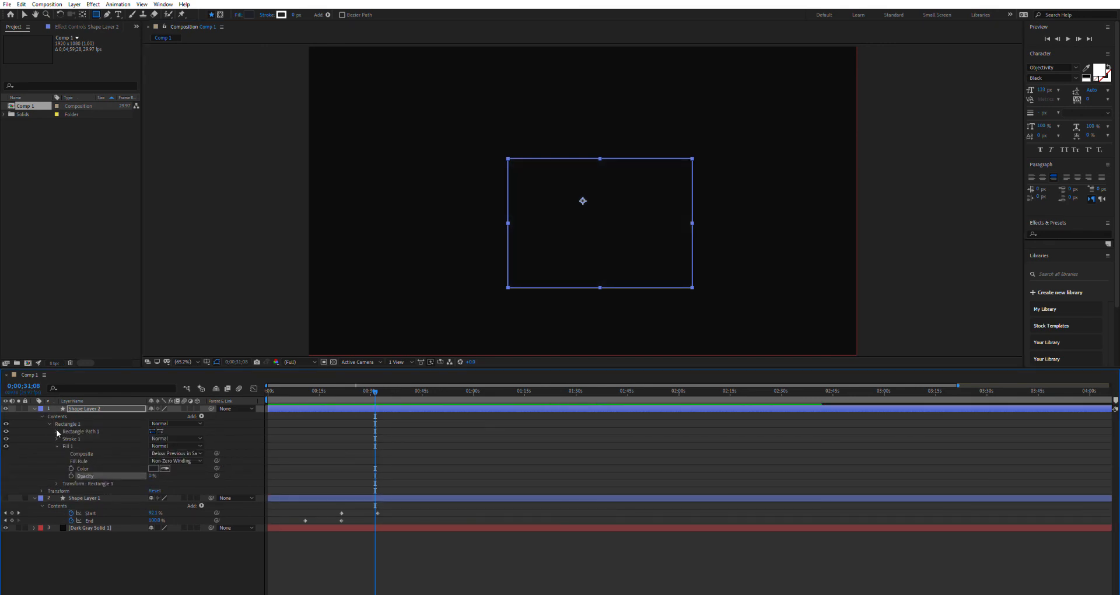
# Set the rectangle's stroke width to 10 and its line cap to Round Cap
pyautogui.click(57, 439)
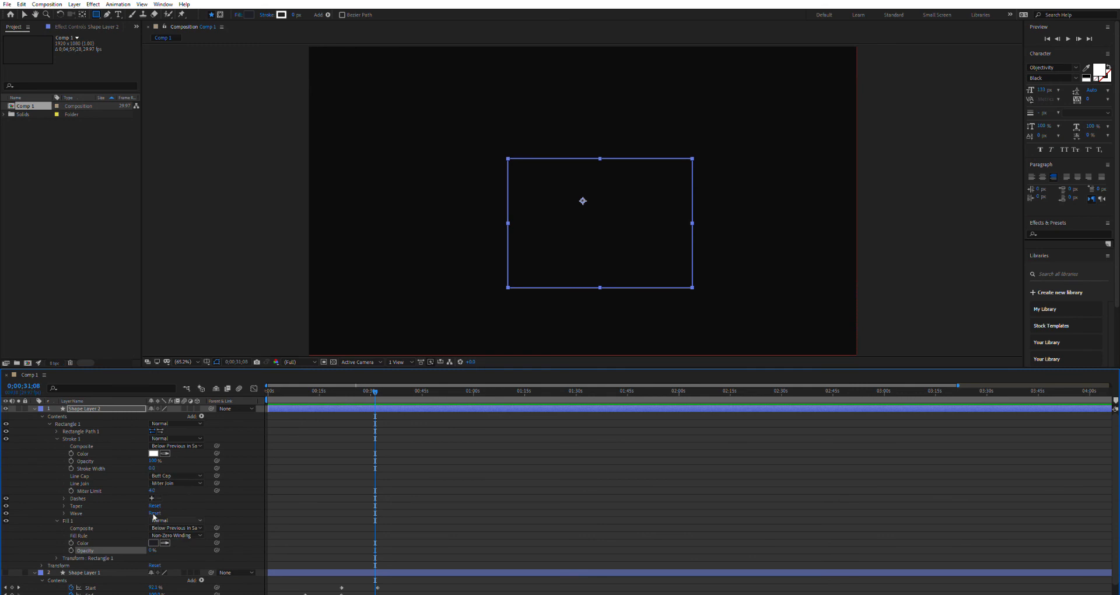
pyautogui.click(153, 468)
pyautogui.write('10')
pyautogui.press('Return')
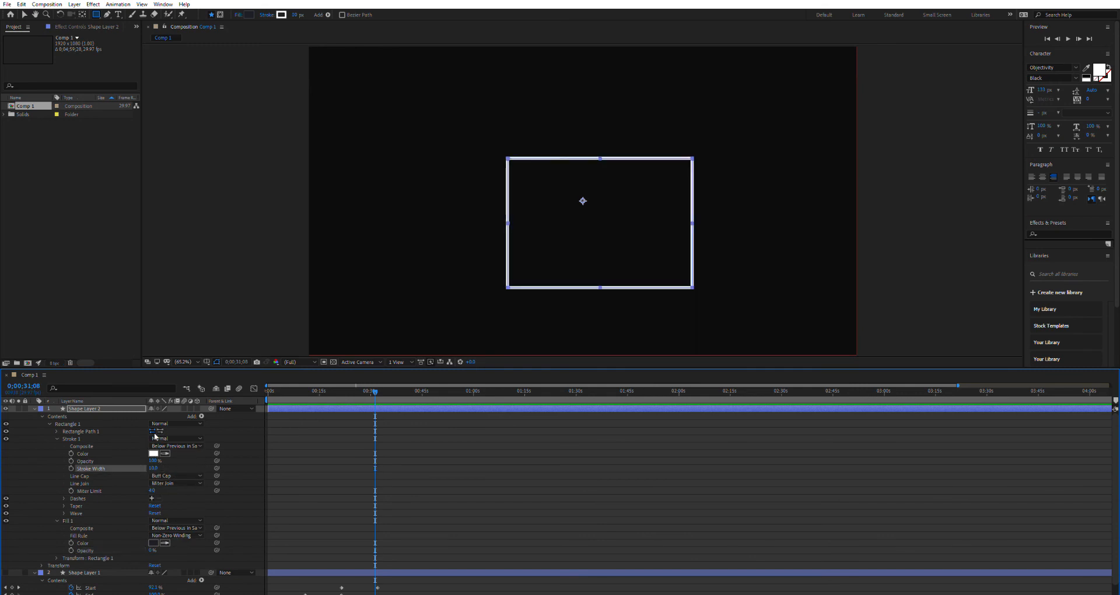
pyautogui.click(185, 485)
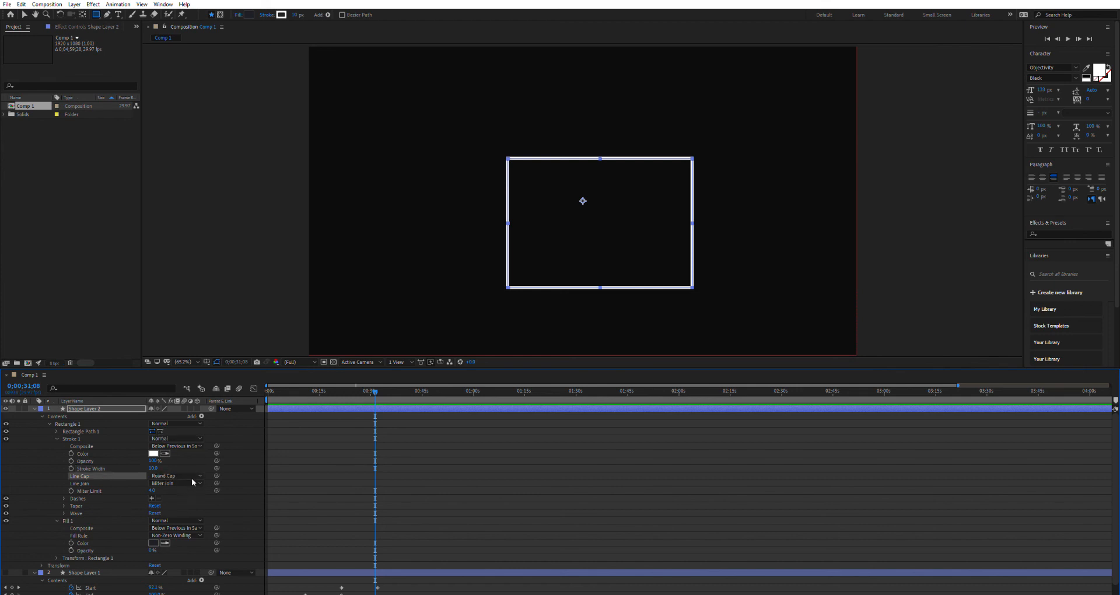
# Add Trim Paths to the rectangle and enable keyframing for its Start and End at 0;00;31;08
pyautogui.click(239, 363)
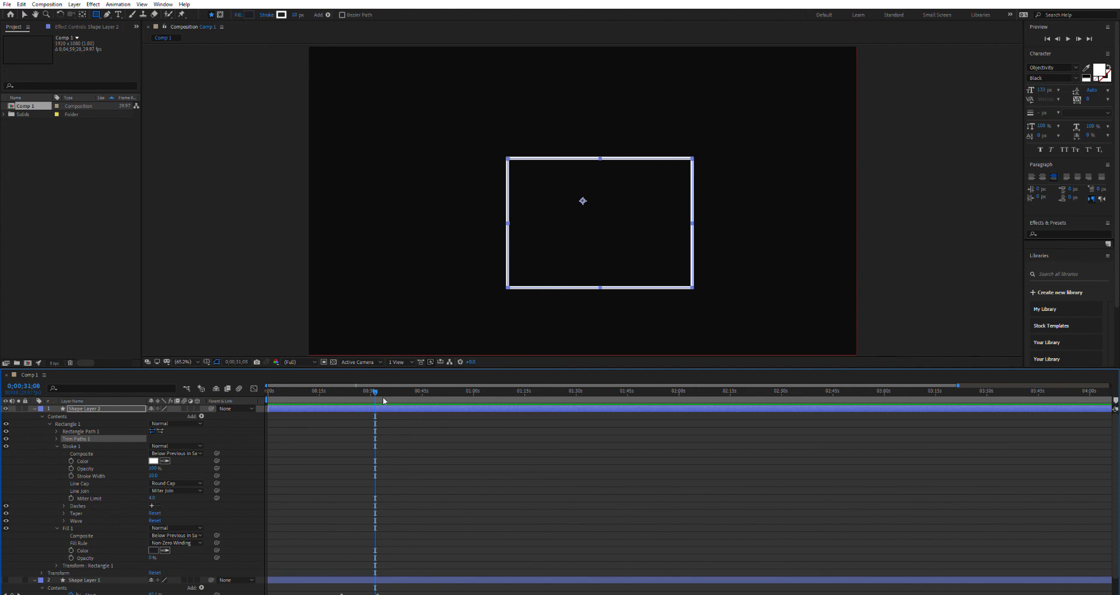
pyautogui.click(56, 438)
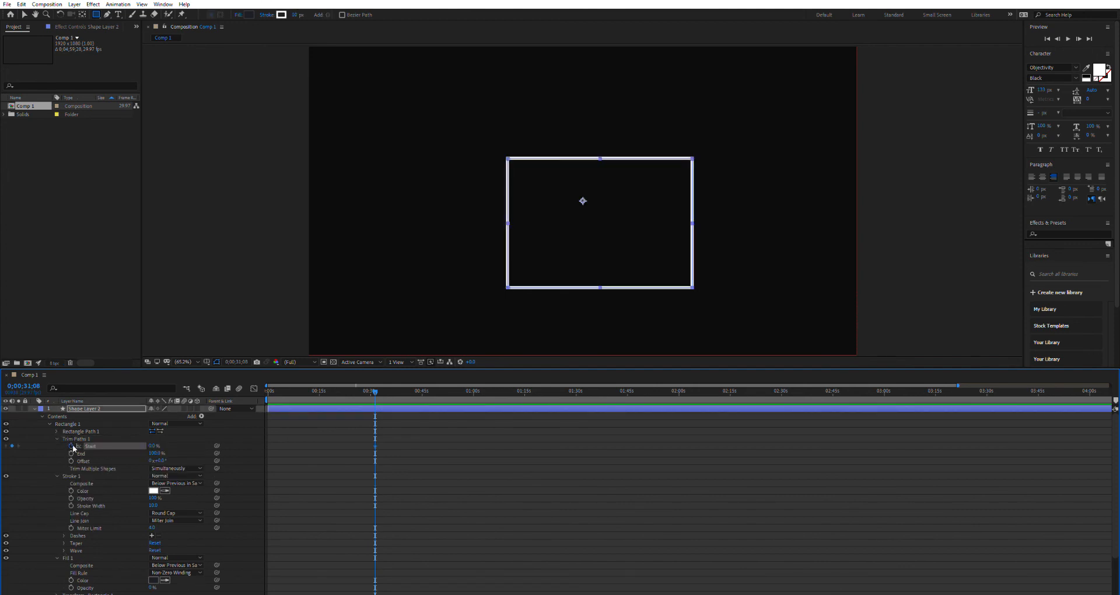
pyautogui.click(70, 446)
pyautogui.click(70, 453)
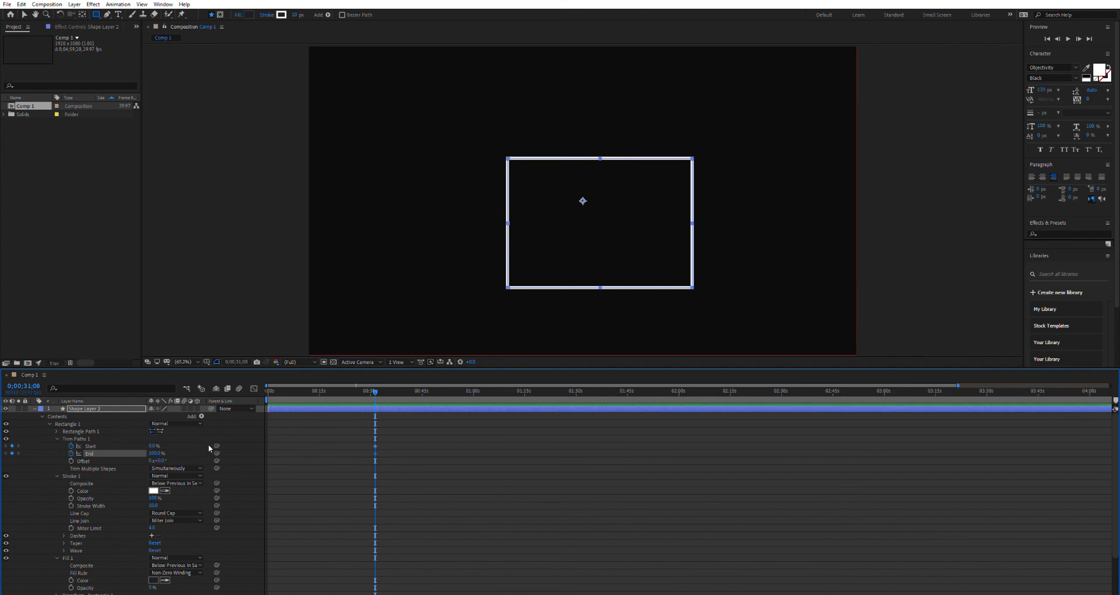
# Reveal only Shape Layer 2's keyframed properties and set the Trim Paths End to 0% at 0;00;31;08
pyautogui.press('u')
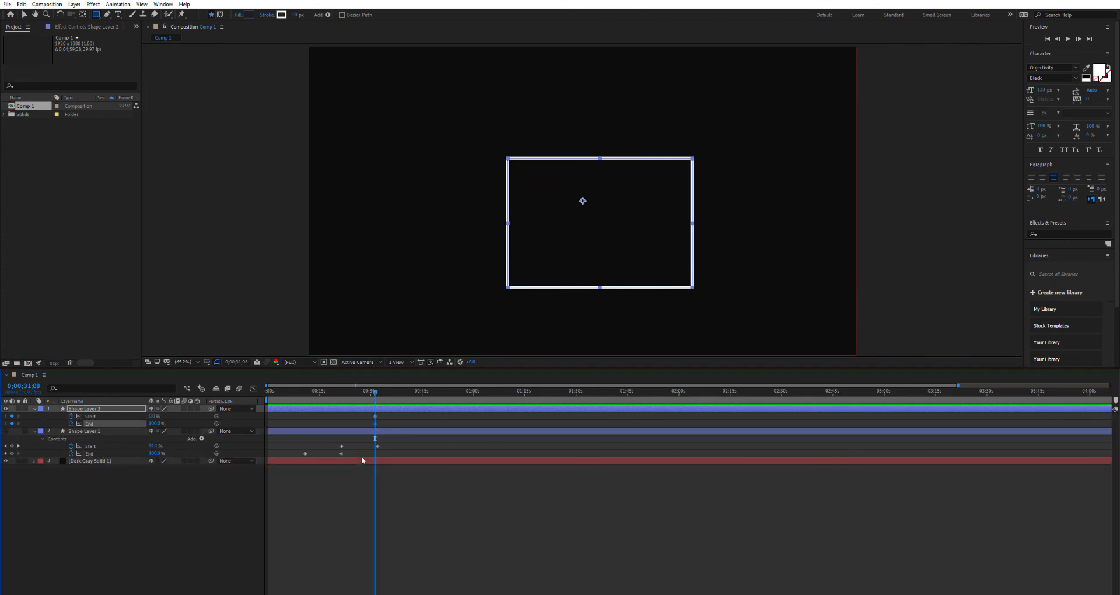
pyautogui.click(375, 415)
pyautogui.click(154, 424)
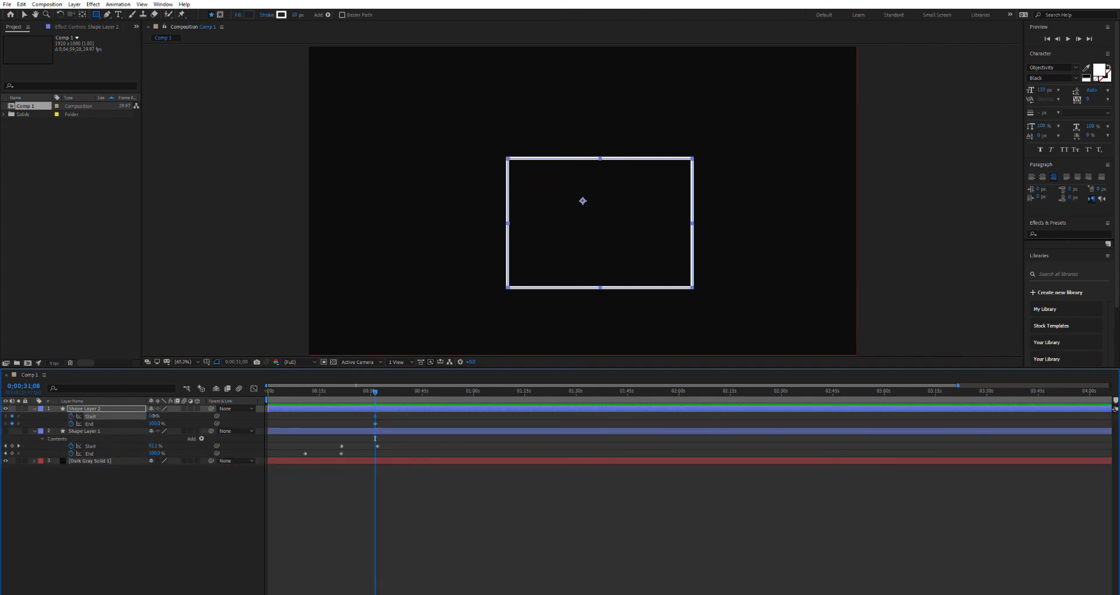
pyautogui.write('10')
pyautogui.press('Return')
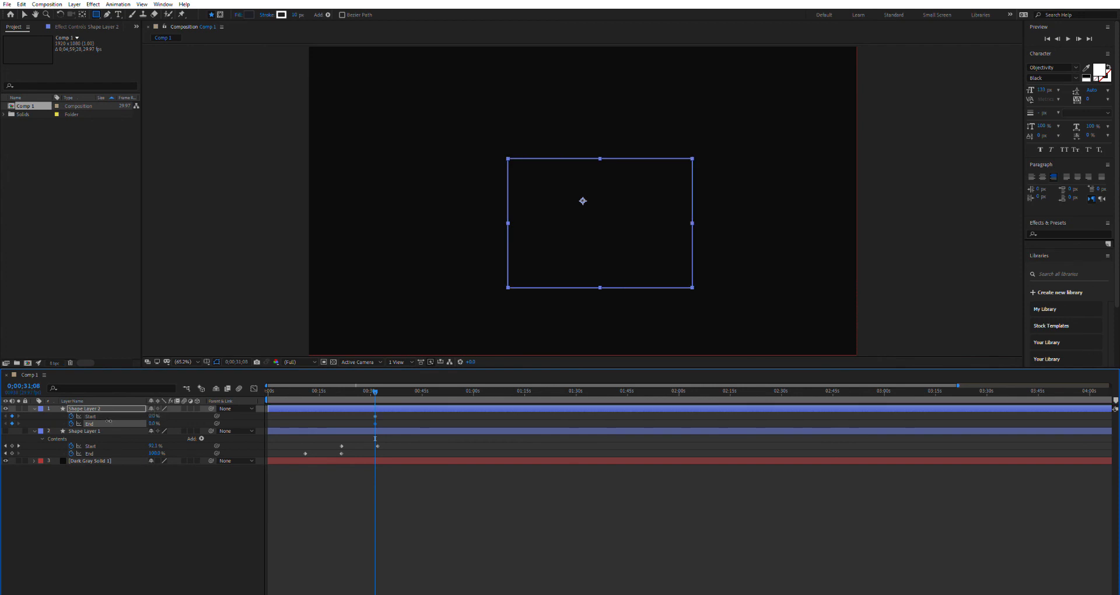
# At 0;00;33;19, keyframe the rectangle's Trim Paths Start at 100% and End at about 99%
pyautogui.moveTo(375, 391)
pyautogui.mouseDown()
pyautogui.moveTo(447, 392)
pyautogui.moveTo(378, 391)
pyautogui.moveTo(415, 391)
pyautogui.mouseUp()
pyautogui.keyDown('alt'); pyautogui.scroll(5, 378, 419); pyautogui.keyUp('alt')
pyautogui.moveTo(153, 416); pyautogui.dragTo(211, 424)
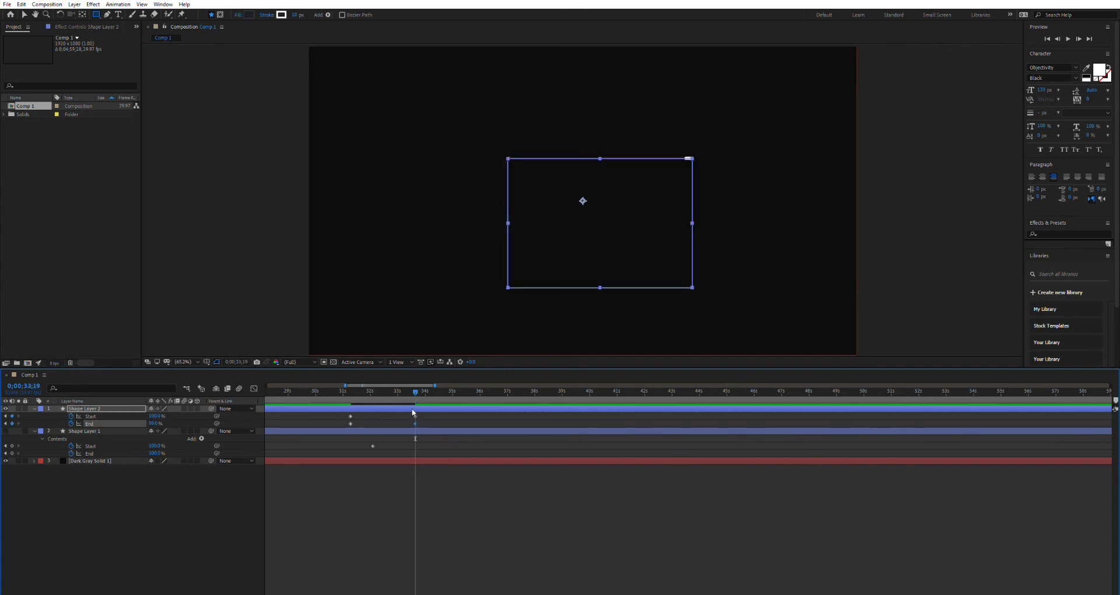
# Move both of the rectangle's Start keyframes so they trail the End keyframes by about 0.7 seconds, and preview the animation
pyautogui.click(415, 415)
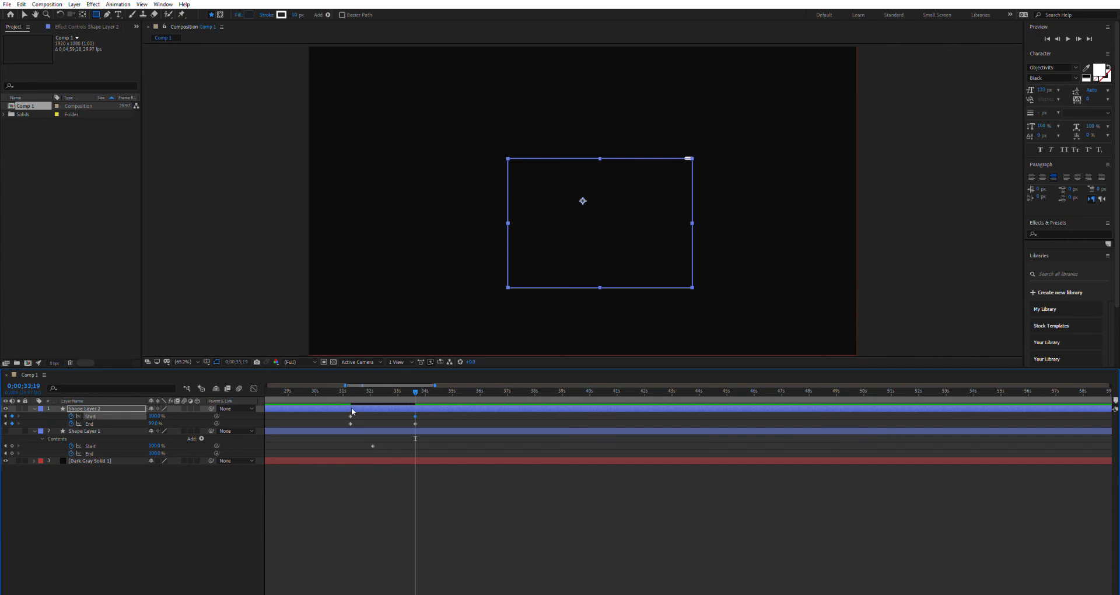
pyautogui.moveTo(350, 414); pyautogui.dragTo(356, 393)
pyautogui.press('space')
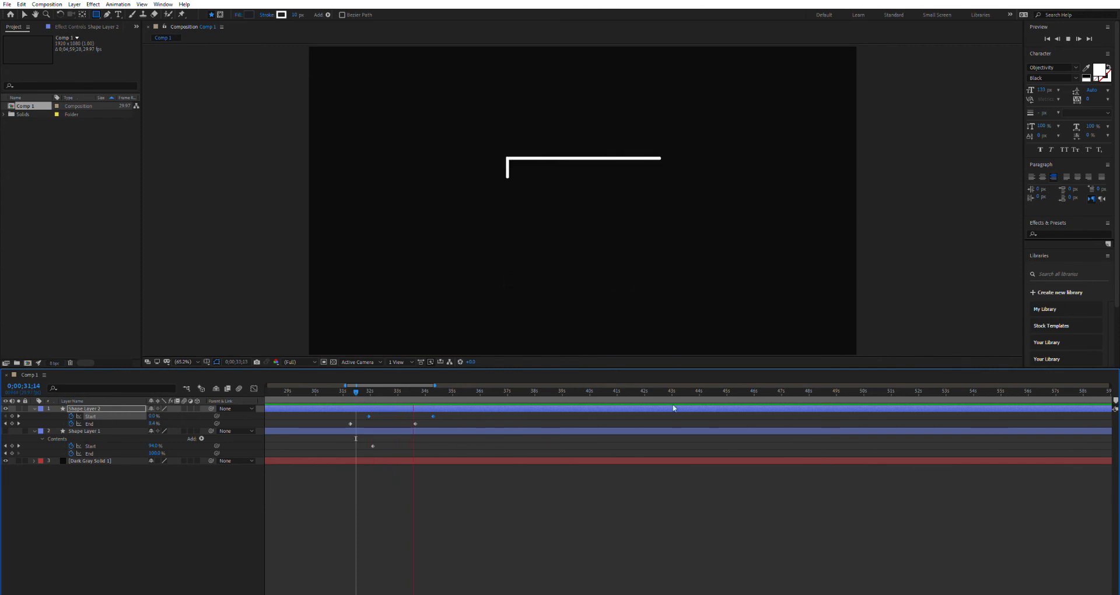
pyautogui.press('space')
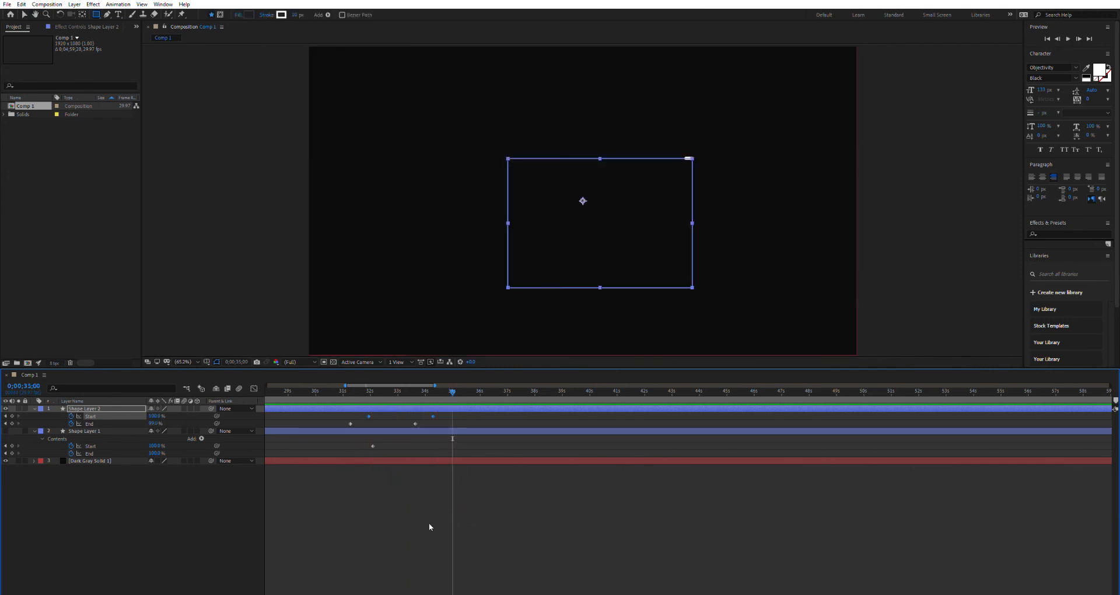